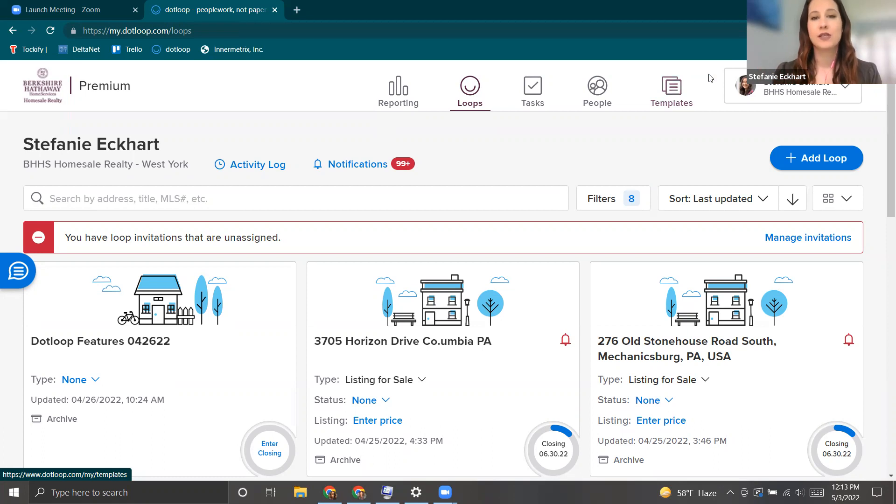
# Try the loop search box and look over the sort options without changing them.
pyautogui.click(151, 197)
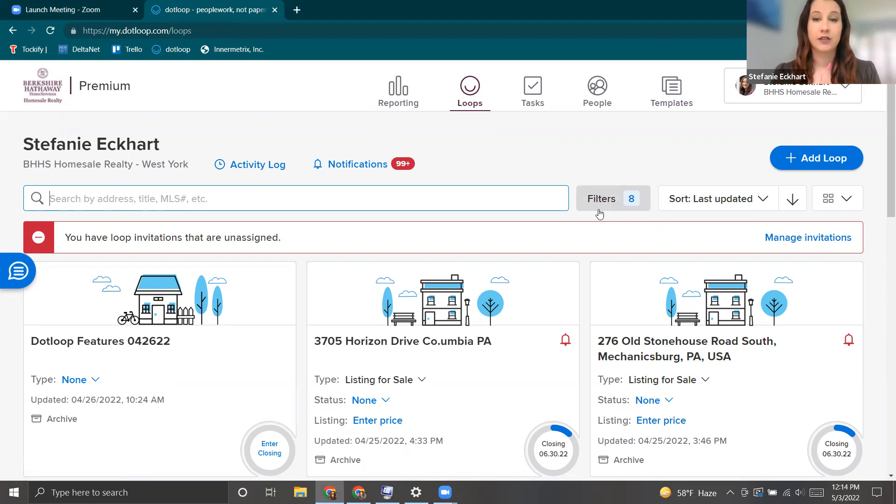
pyautogui.click(694, 207)
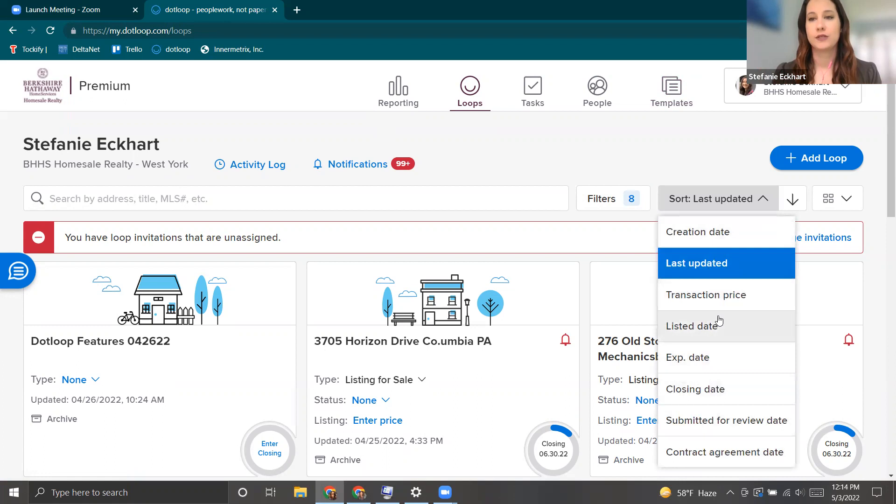
pyautogui.click(672, 174)
pyautogui.scroll(-1, 336, 239)
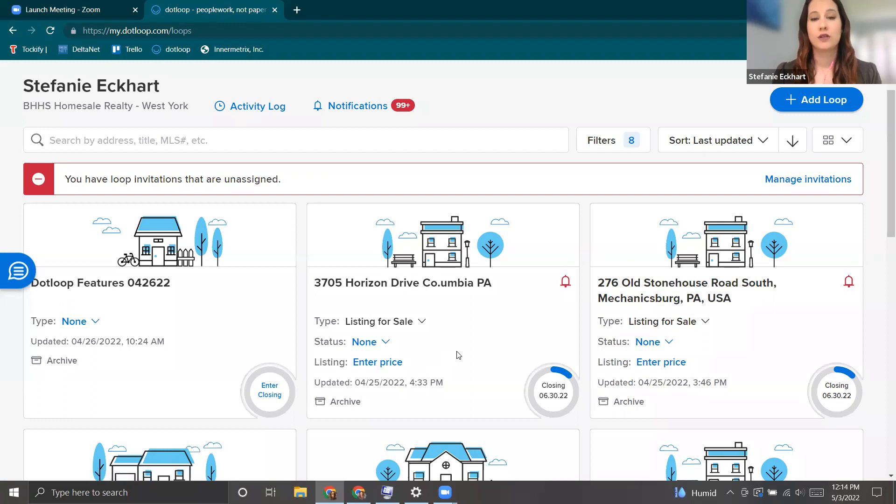
pyautogui.scroll(1, 458, 355)
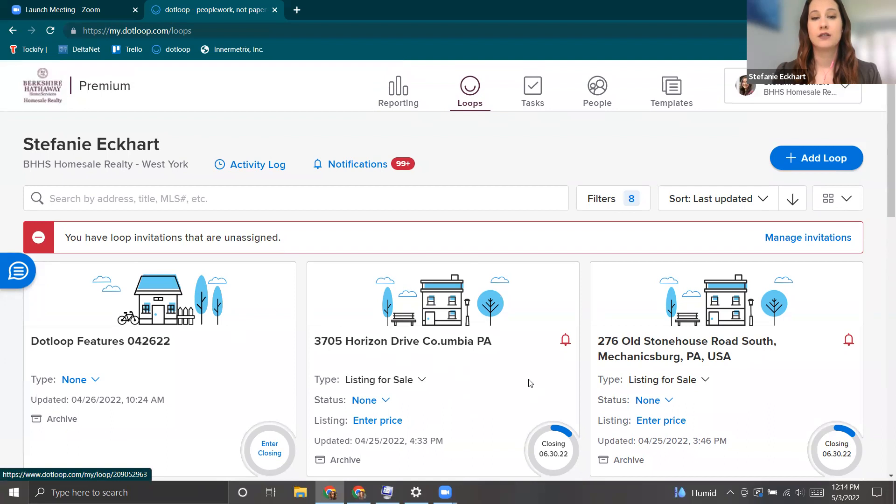
# Switch the loops view to detailed list rows, then compact table, then back to card grid.
pyautogui.click(849, 204)
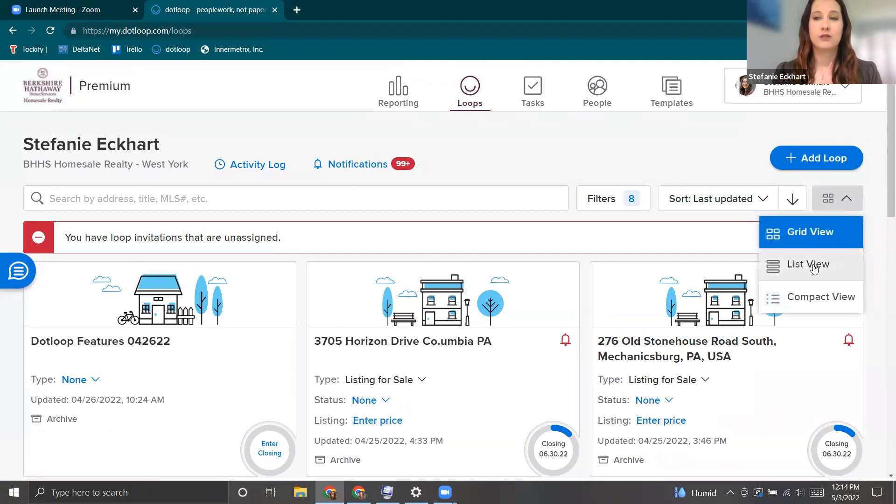
pyautogui.click(813, 268)
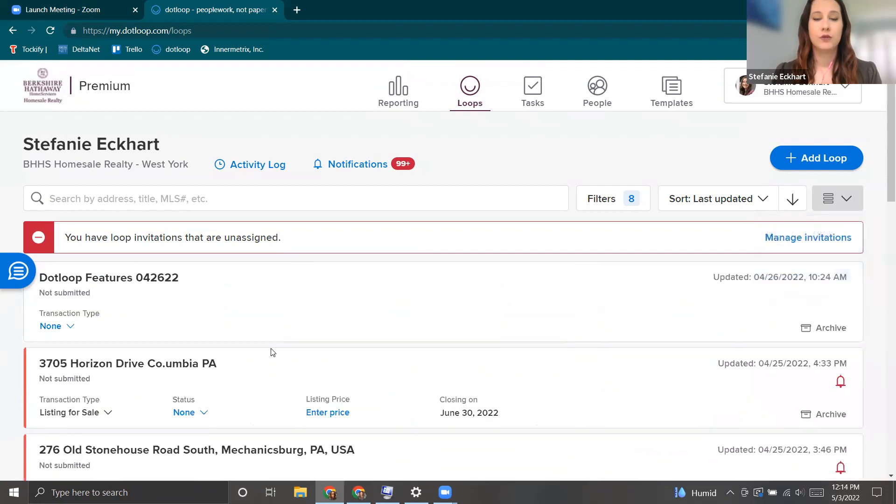
pyautogui.scroll(-1, 276, 353)
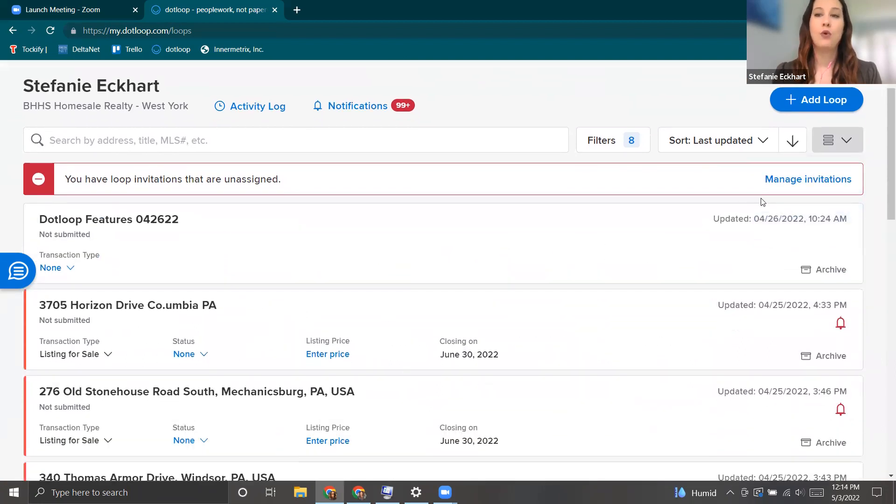
pyautogui.scroll(1, 760, 201)
pyautogui.click(832, 207)
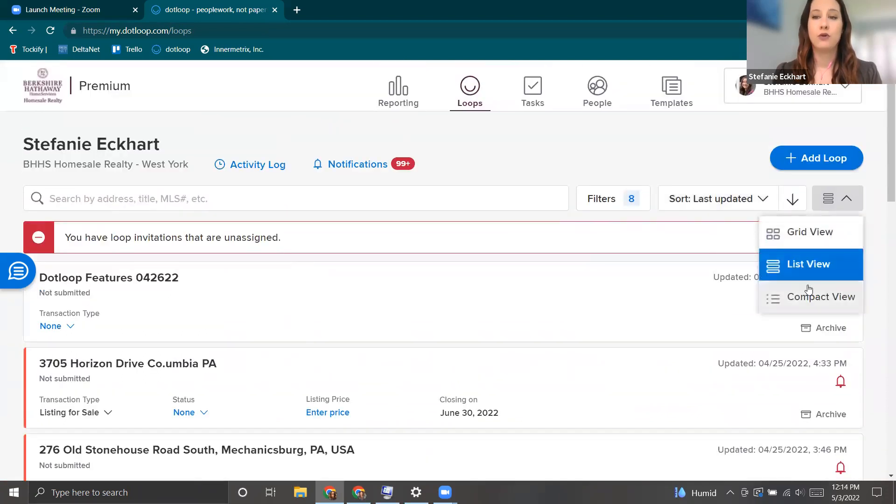
pyautogui.click(793, 296)
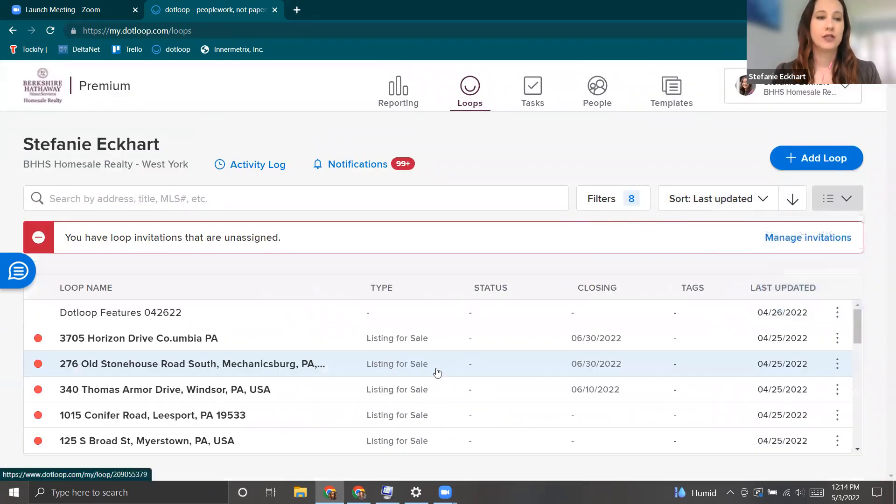
pyautogui.scroll(-1, 287, 360)
pyautogui.scroll(1, 256, 390)
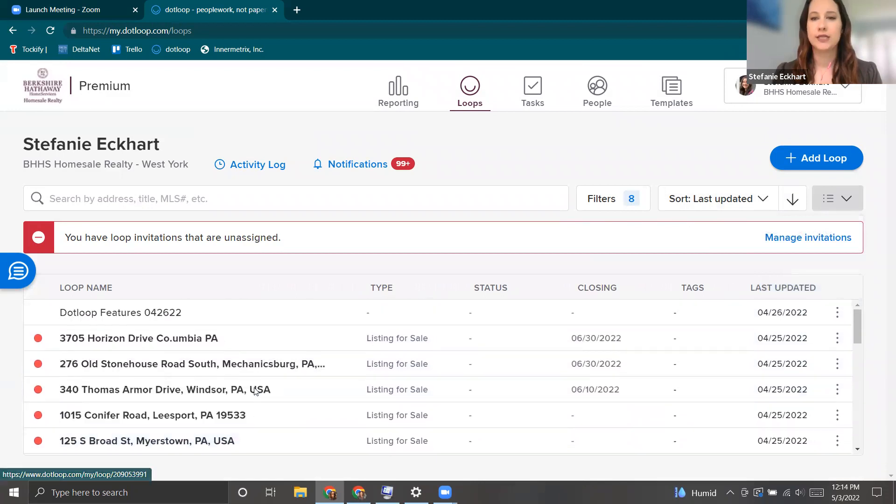
pyautogui.click(846, 200)
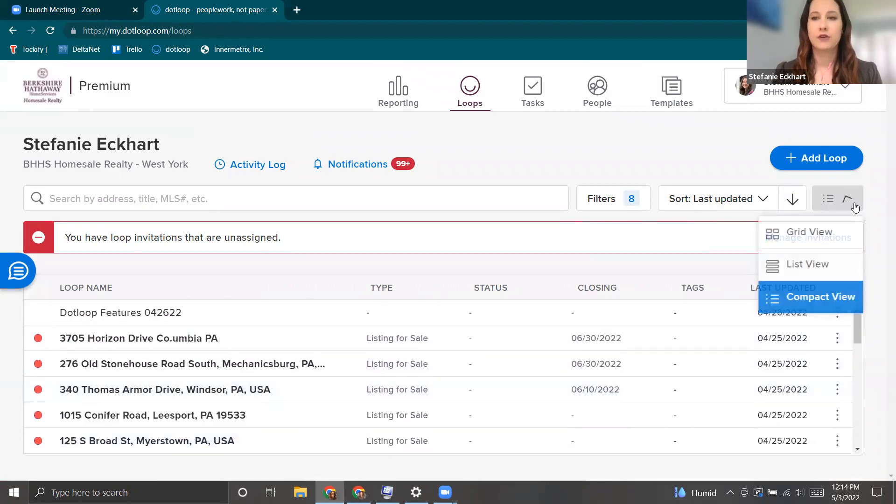
pyautogui.click(809, 240)
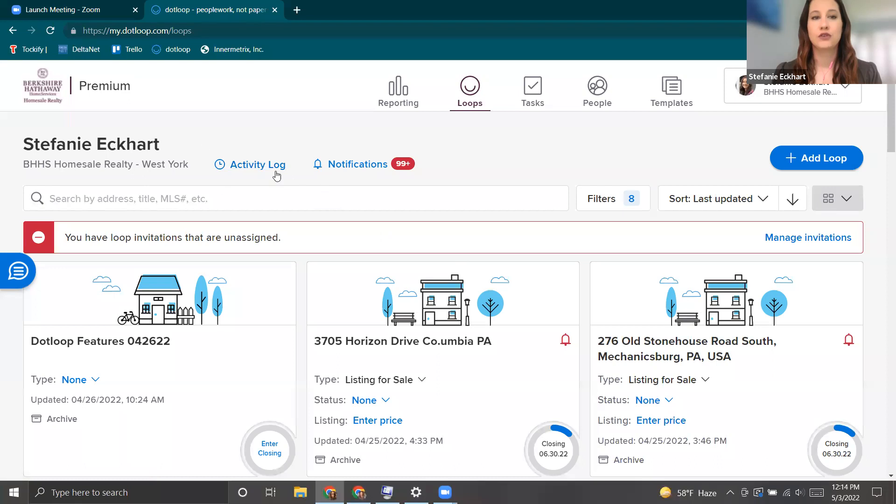
# Browse the account's activity log, then return to the loops dashboard.
pyautogui.click(251, 169)
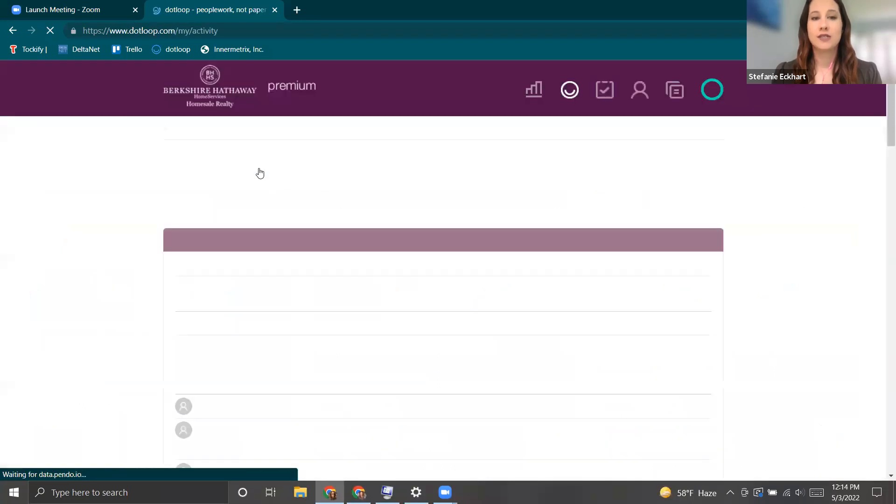
pyautogui.scroll(-3, 286, 276)
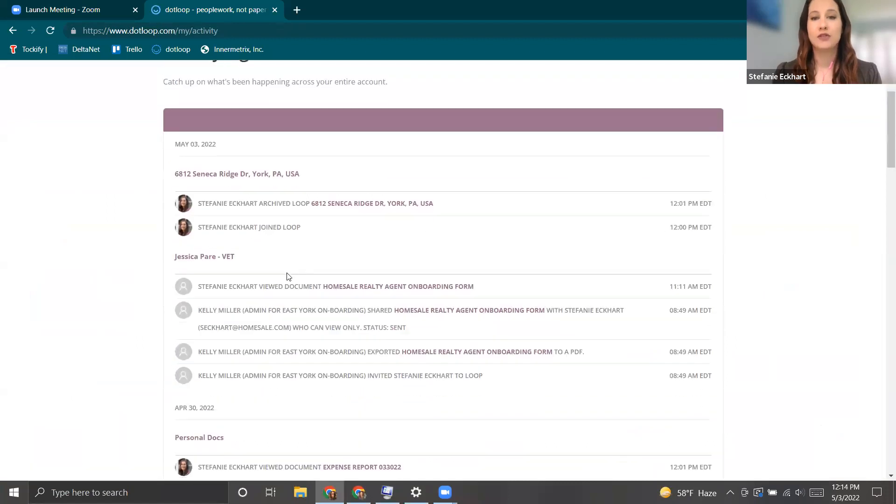
pyautogui.scroll(-1, 289, 275)
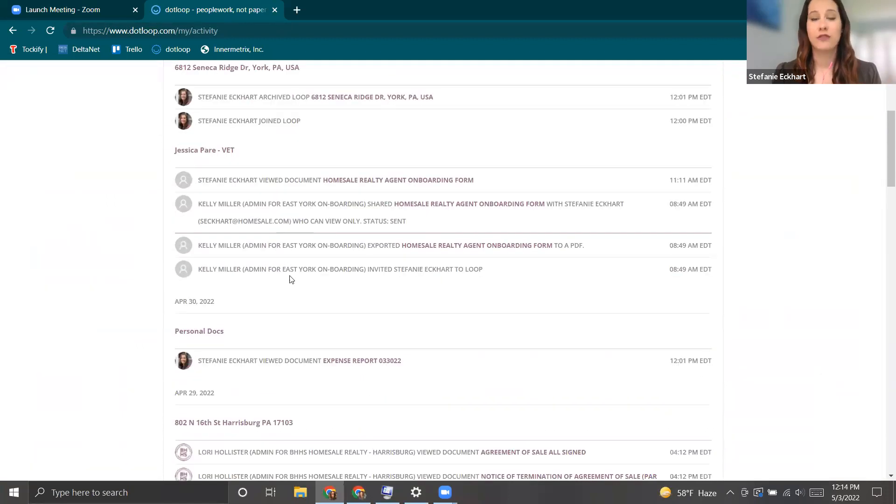
pyautogui.scroll(-1, 290, 279)
pyautogui.scroll(1, 291, 277)
pyautogui.scroll(3, 291, 277)
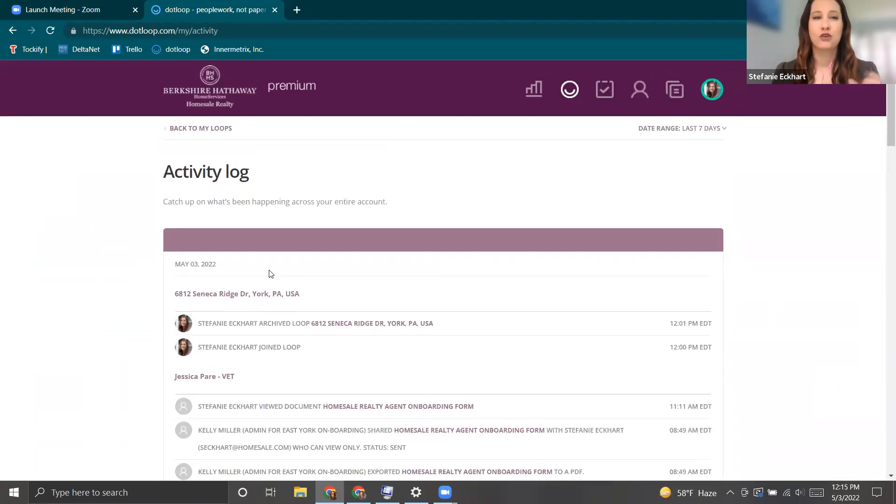
pyautogui.click(210, 131)
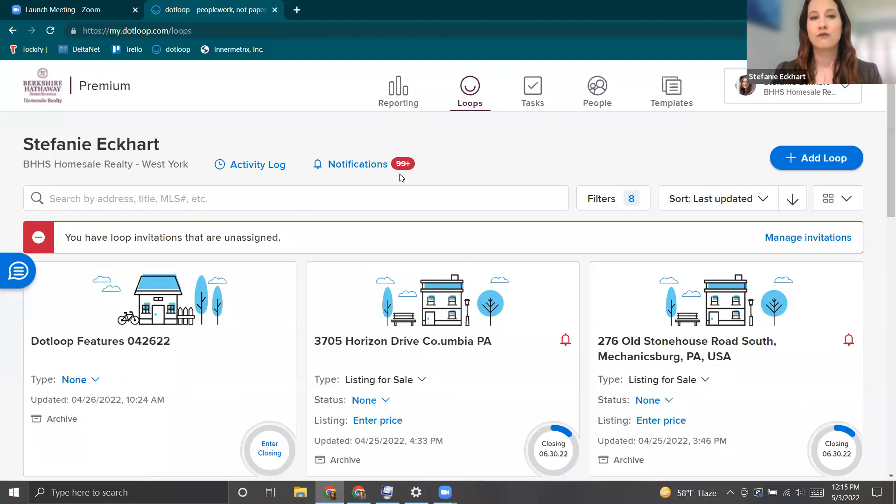
# Review the account notifications, then return to the loops dashboard.
pyautogui.click(357, 165)
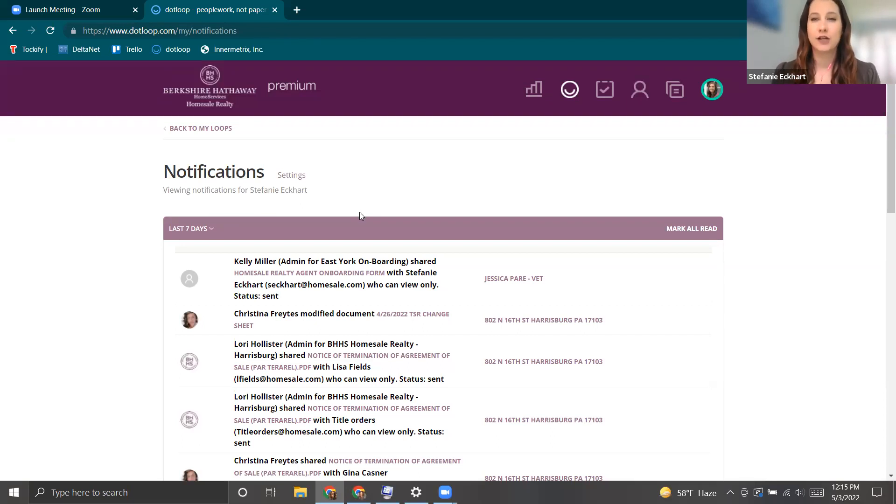
pyautogui.scroll(-1, 364, 220)
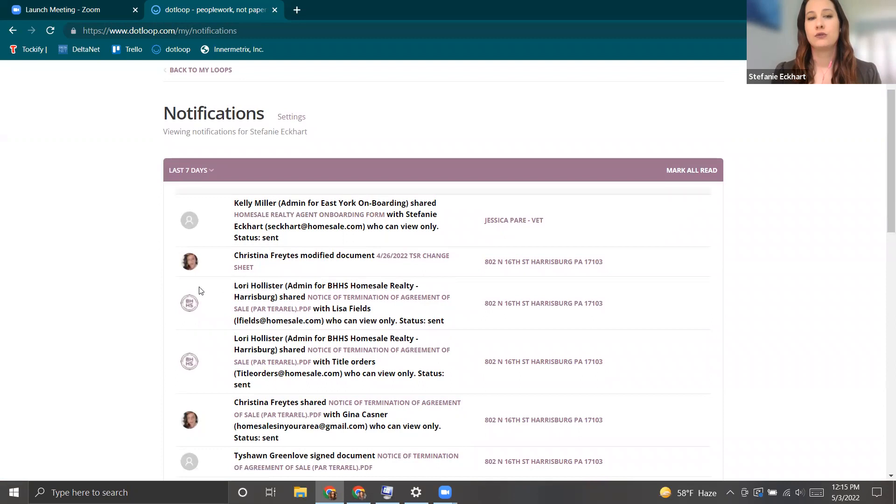
pyautogui.scroll(-1, 205, 300)
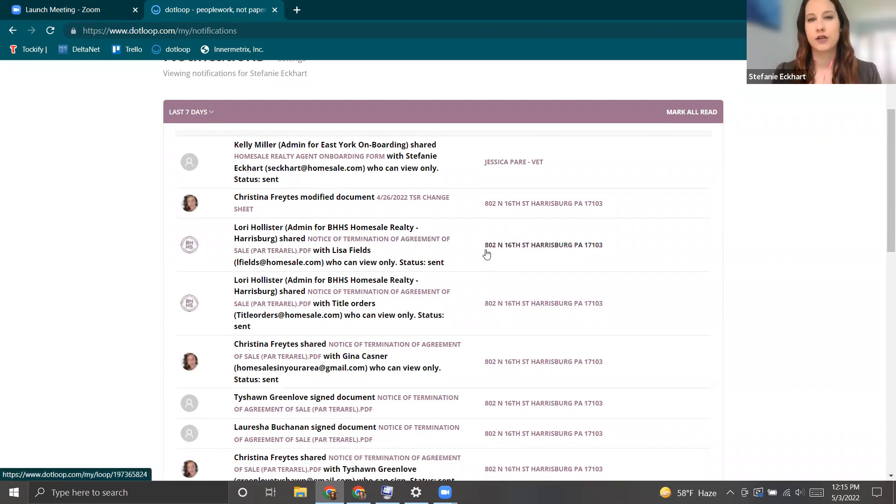
pyautogui.scroll(3, 457, 259)
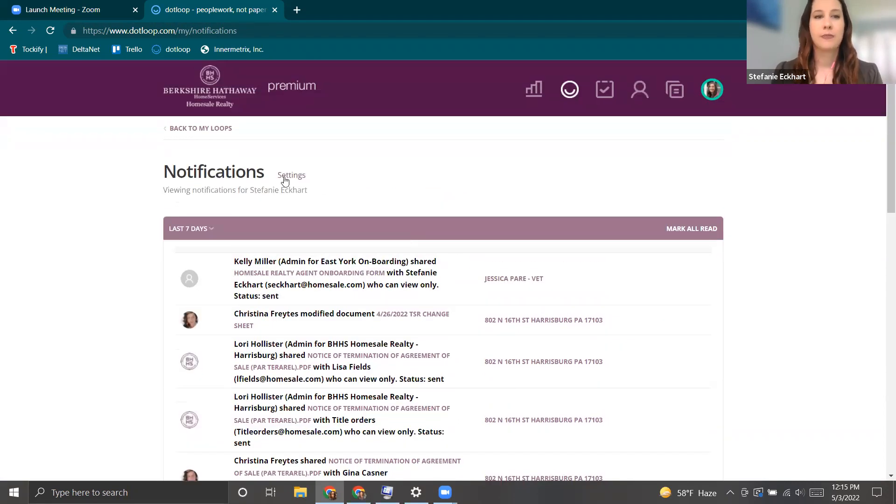
pyautogui.click(201, 129)
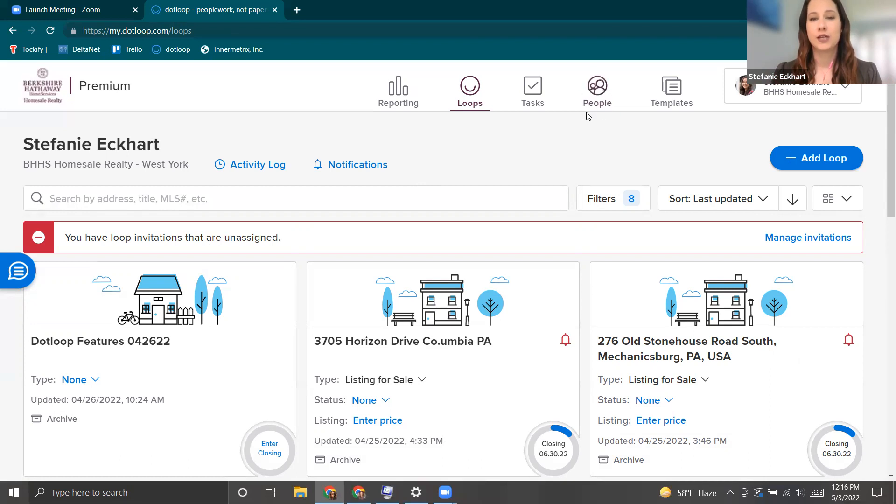
# Go to People, show the Contacts list and close the search suggestions.
pyautogui.click(597, 88)
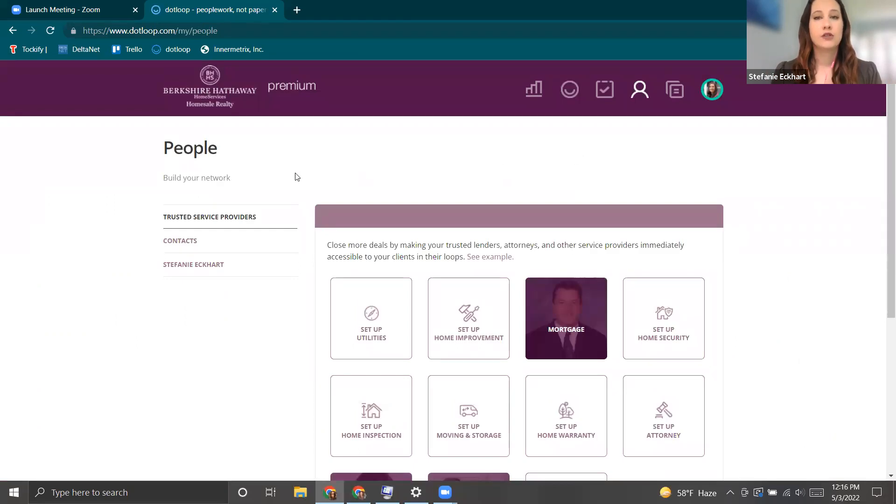
pyautogui.click(182, 246)
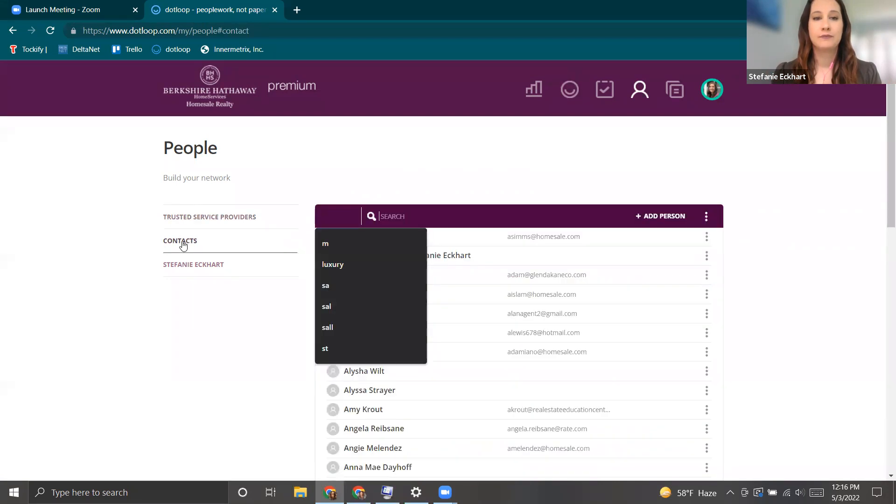
pyautogui.click(613, 188)
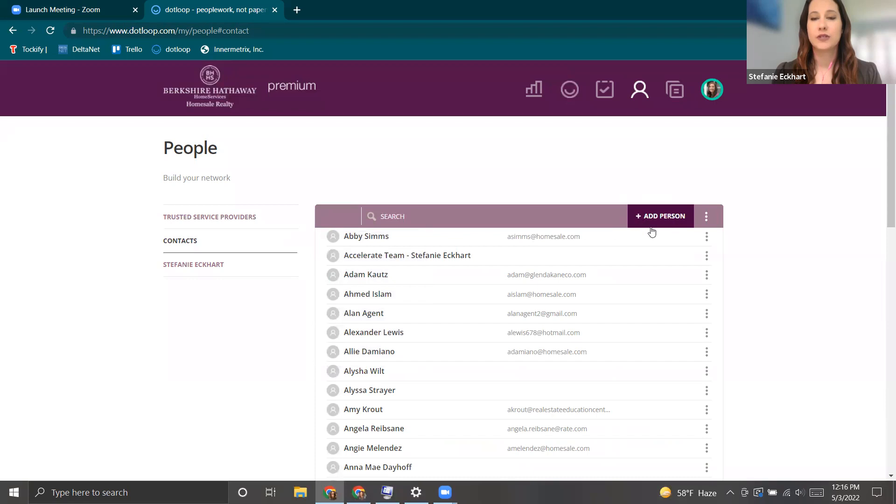
# Start a new contact with the buyer's full name, e-mail address and the Buyer role.
pyautogui.click(660, 216)
pyautogui.click(457, 195)
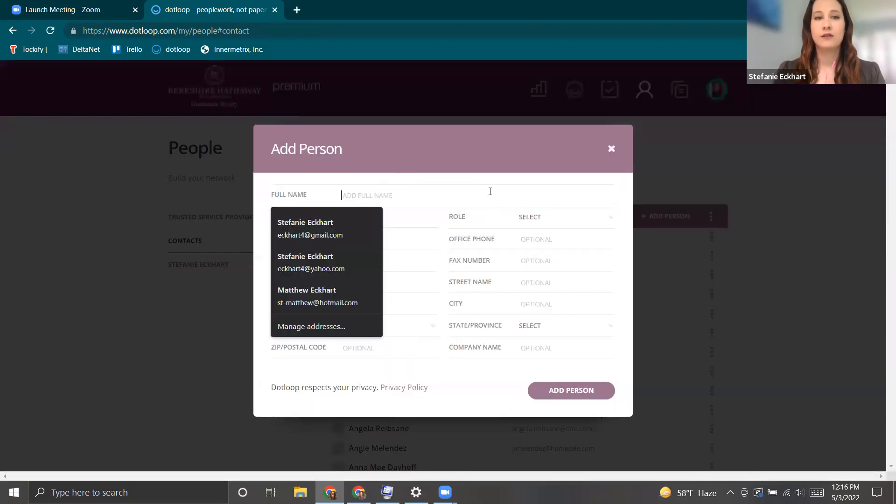
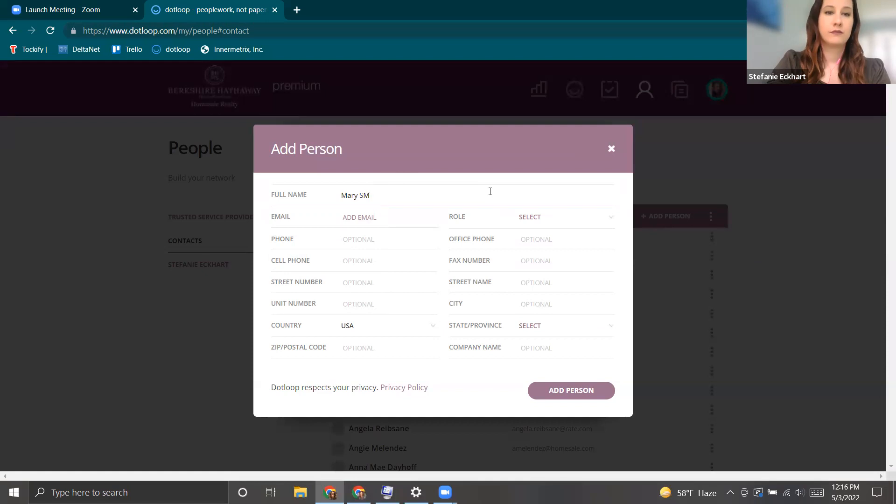
pyautogui.press('Tab')
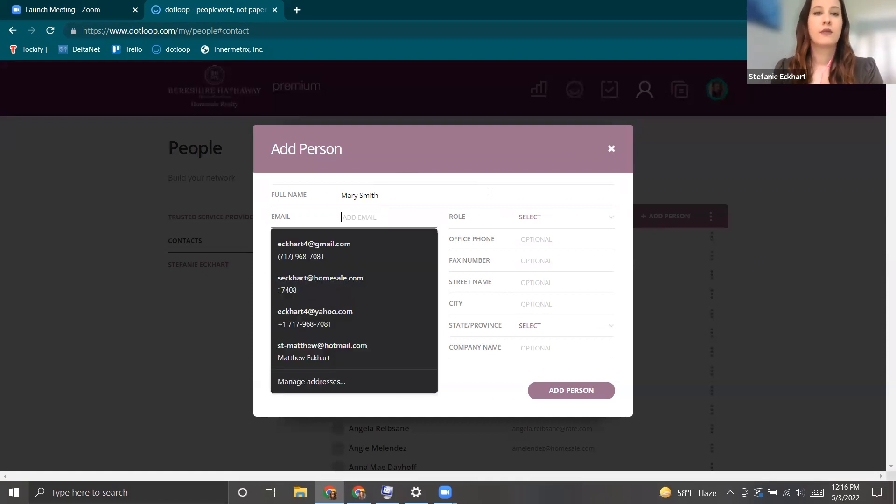
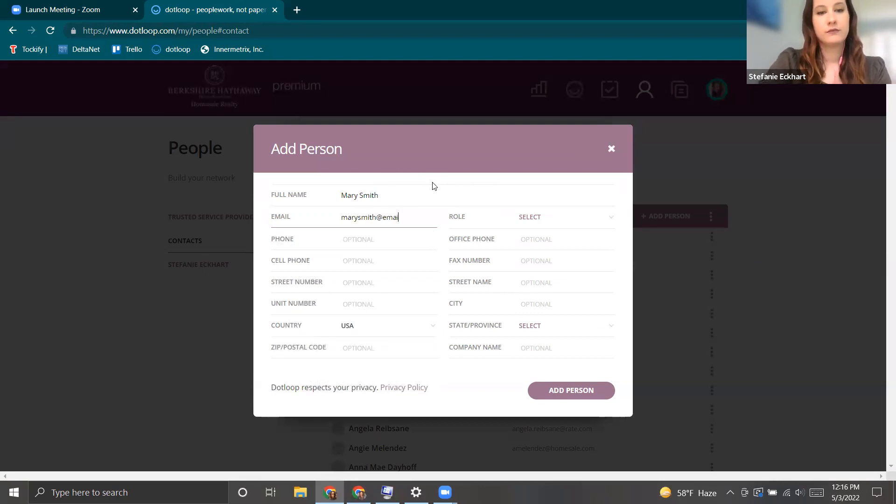
pyautogui.press('Tab')
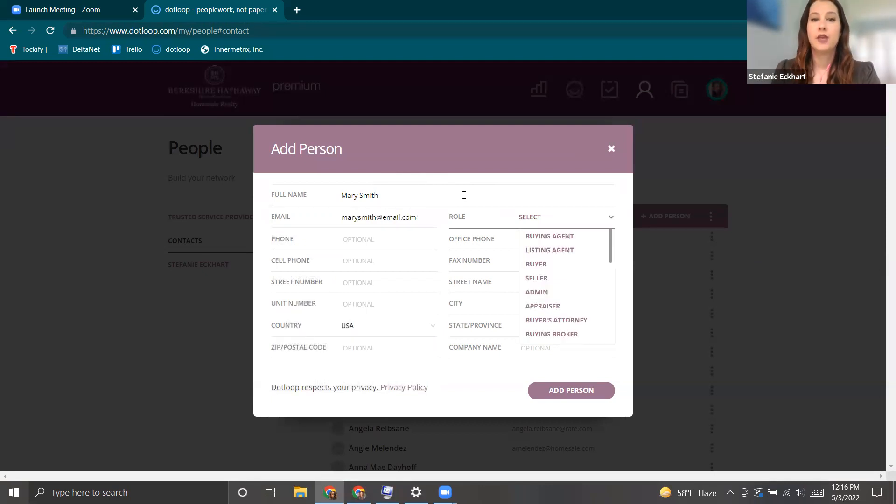
pyautogui.click(536, 264)
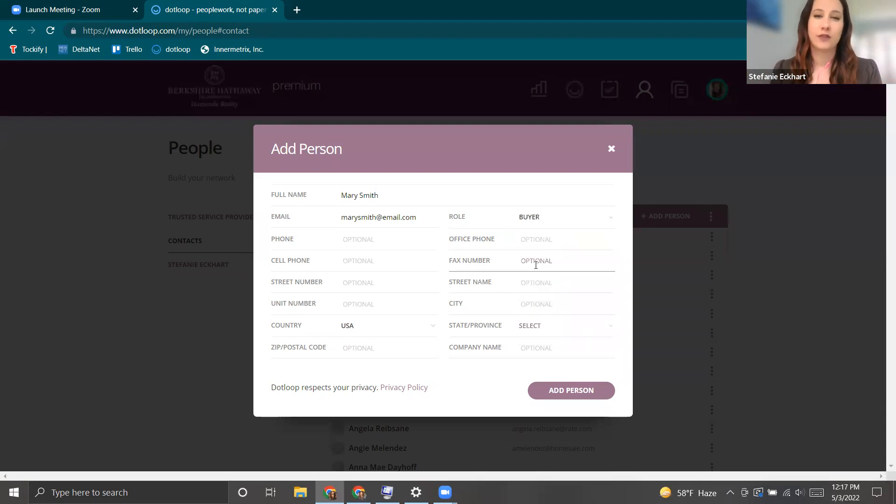
# Enter the buyer's phone number and street number and name.
pyautogui.click(367, 245)
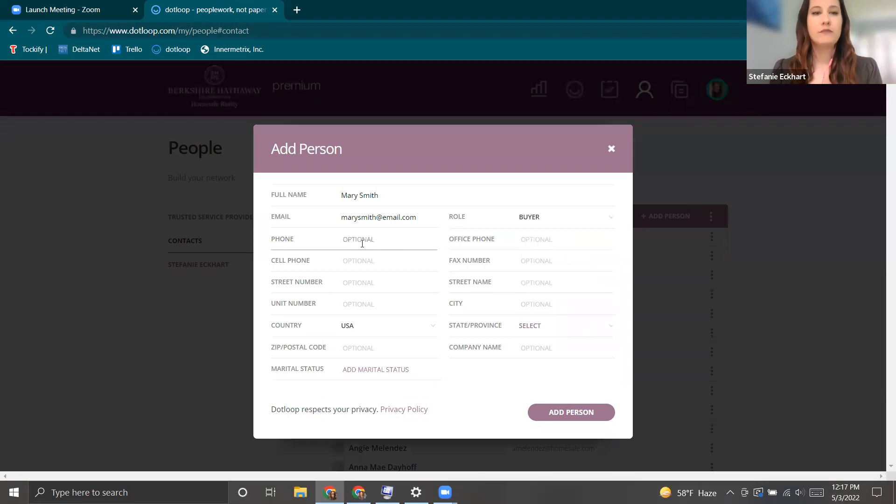
pyautogui.write('71')
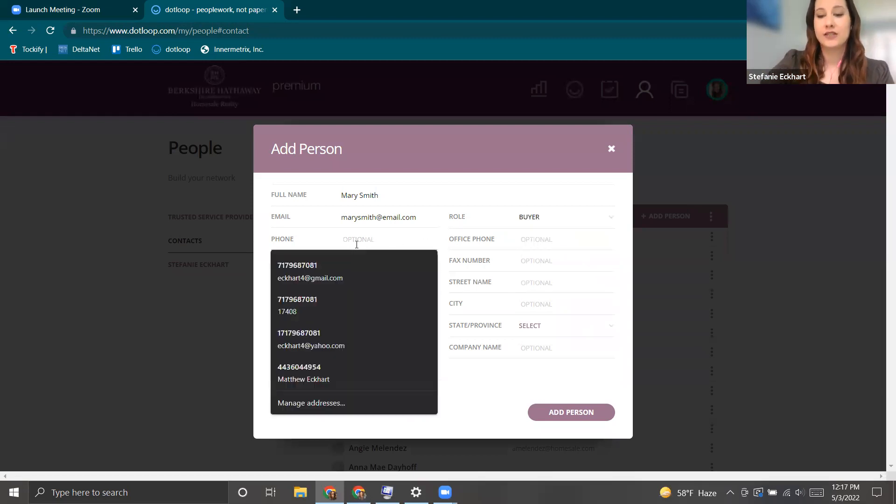
pyautogui.write('7-555-5555')
pyautogui.click(518, 260)
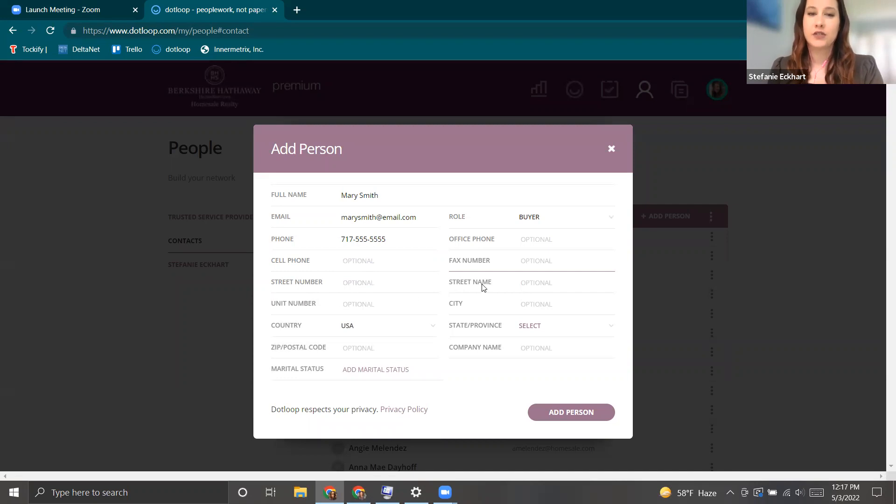
pyautogui.click(406, 282)
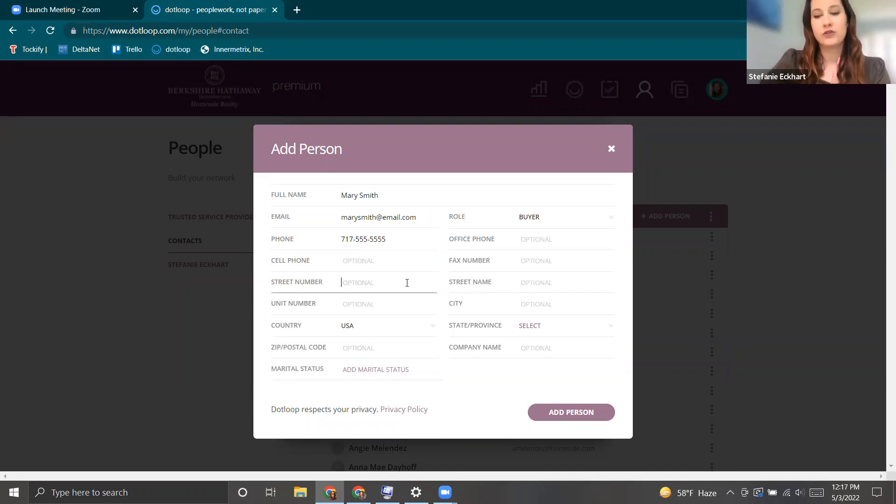
pyautogui.press('Tab')
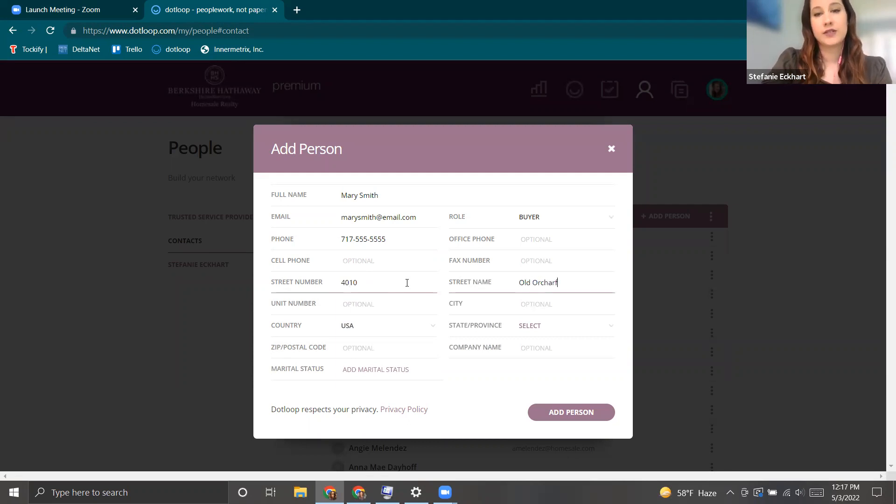
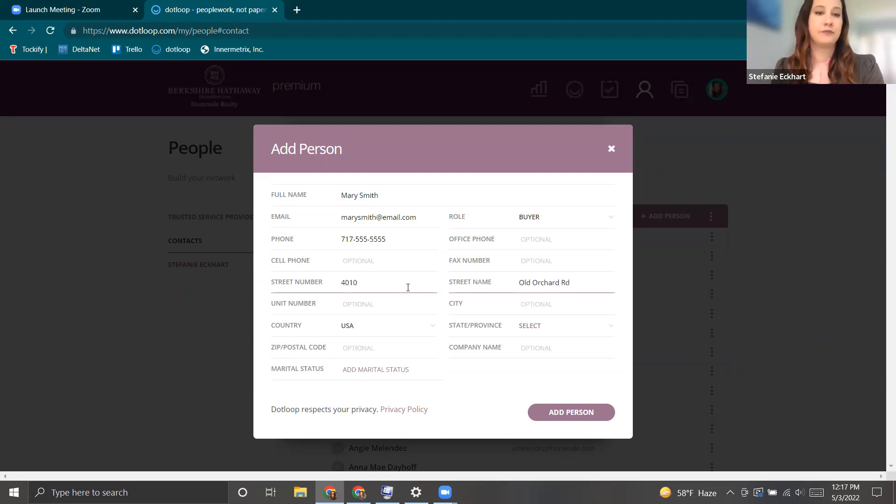
# Fill in the address's city, state and ZIP code, then create the contact.
pyautogui.click(517, 312)
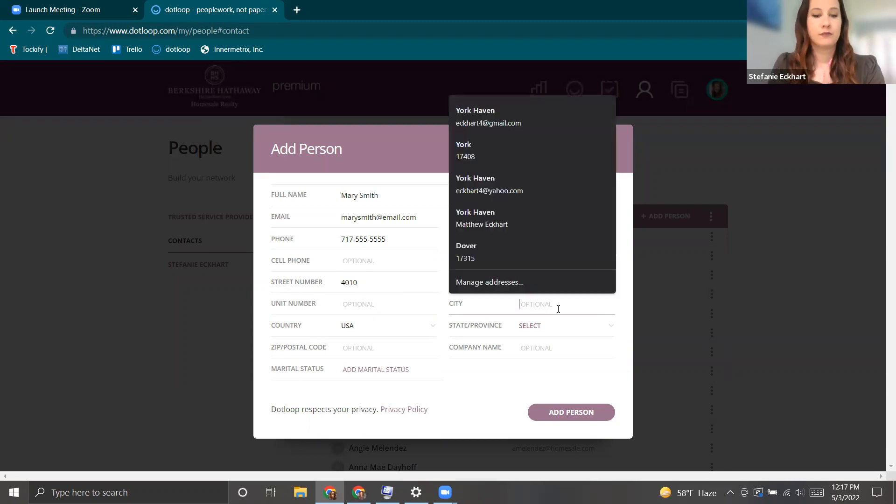
pyautogui.write('York')
pyautogui.press('Tab')
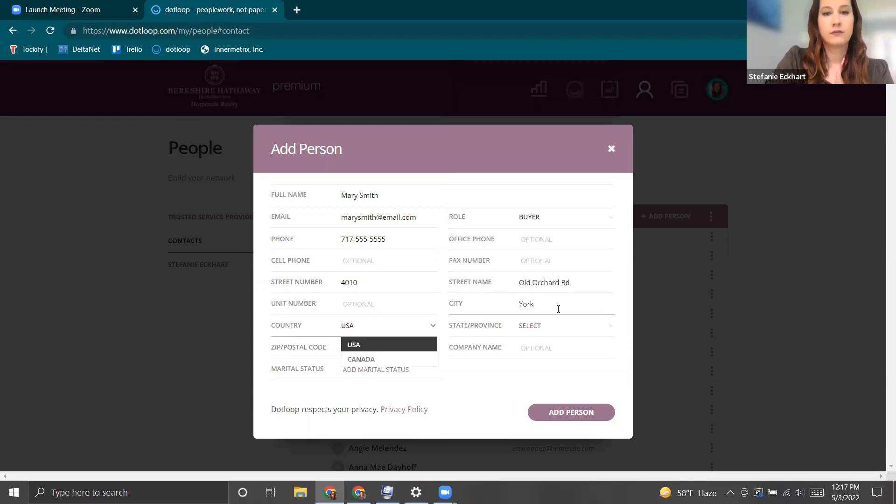
pyautogui.press('Tab')
pyautogui.press('p')
pyautogui.press('e')
pyautogui.press('Tab')
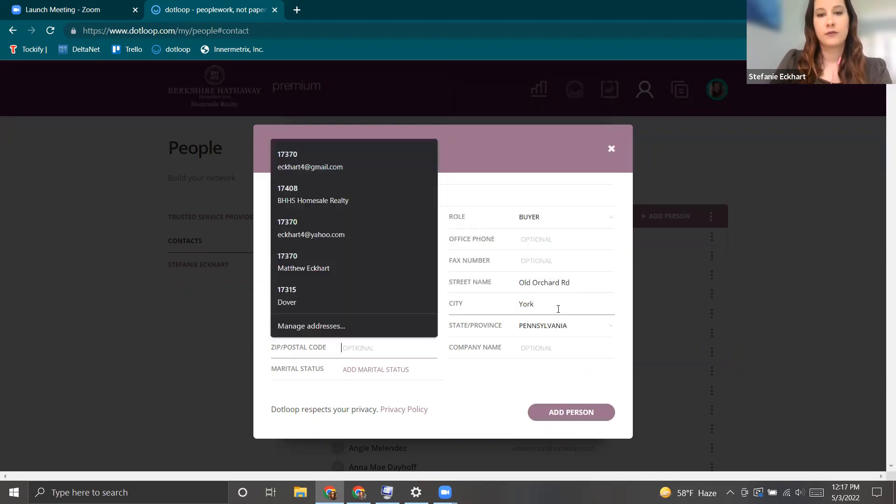
pyautogui.write('17402')
pyautogui.press('Tab')
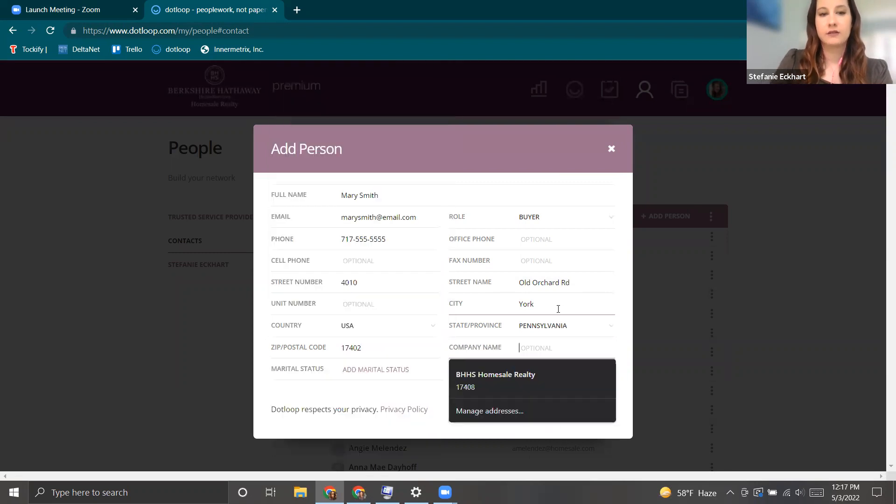
pyautogui.click(553, 185)
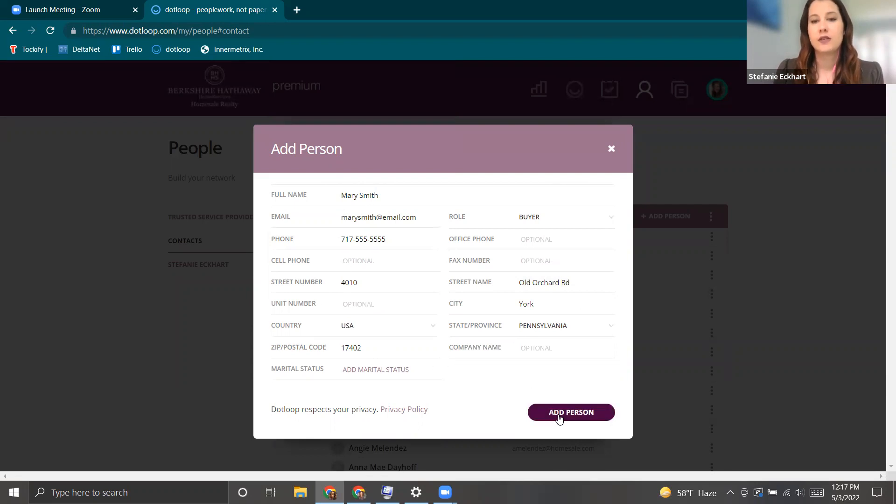
pyautogui.click(571, 413)
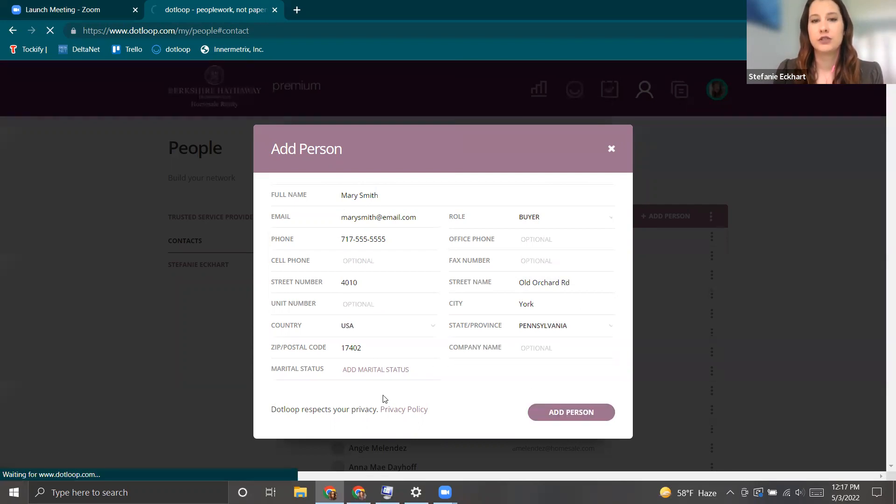
# Save the new contact's details.
pyautogui.scroll(-3, 404, 318)
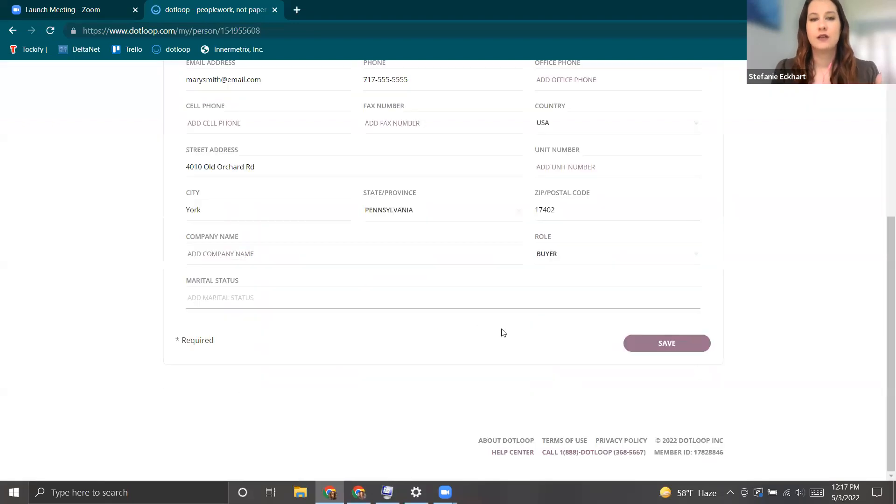
pyautogui.scroll(2, 533, 269)
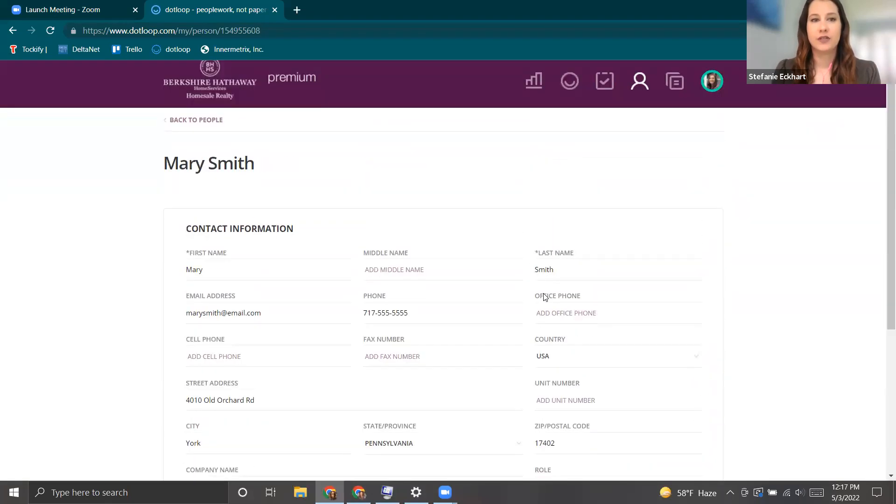
pyautogui.scroll(-2, 545, 299)
pyautogui.click(675, 463)
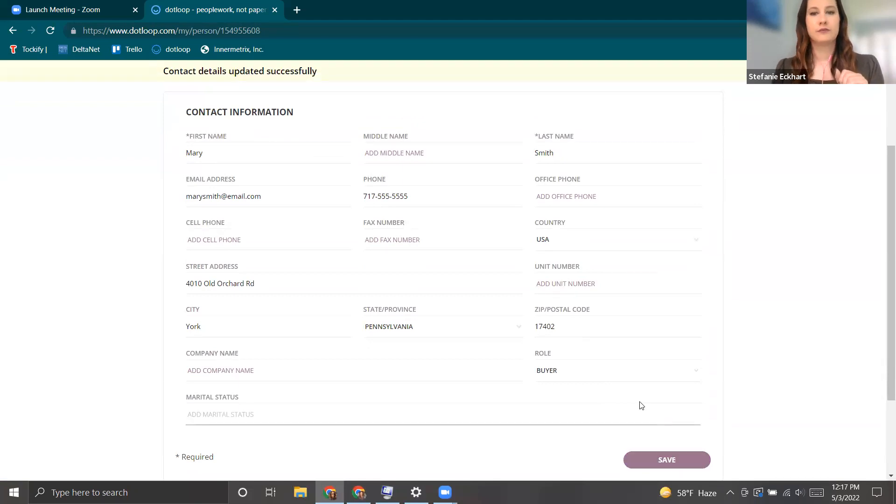
# Return to People's Contacts list and search for the buyer by first name.
pyautogui.scroll(3, 640, 402)
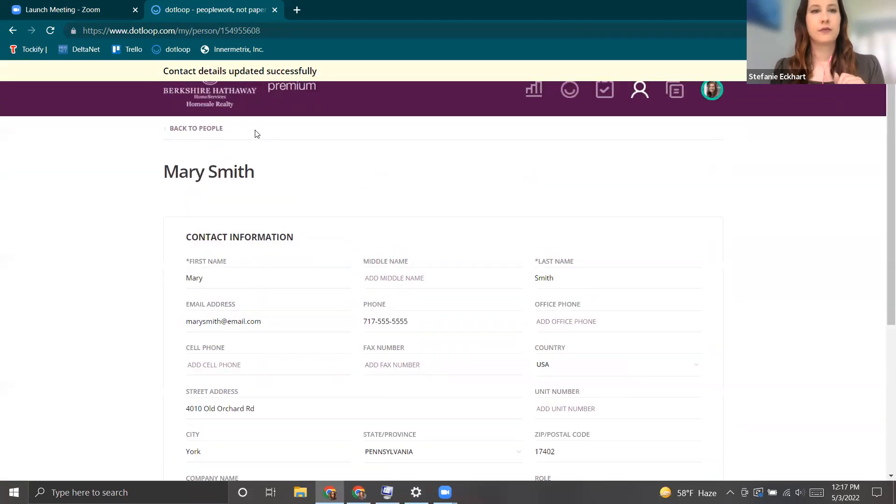
pyautogui.click(196, 128)
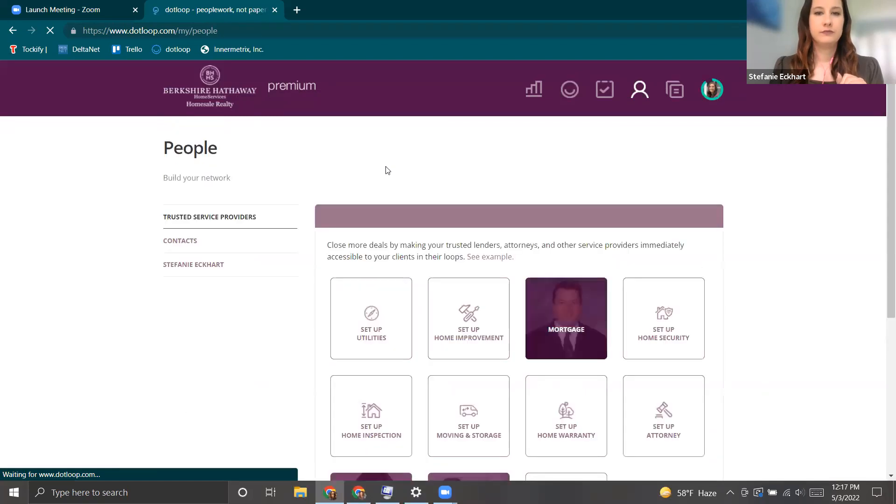
pyautogui.click(190, 242)
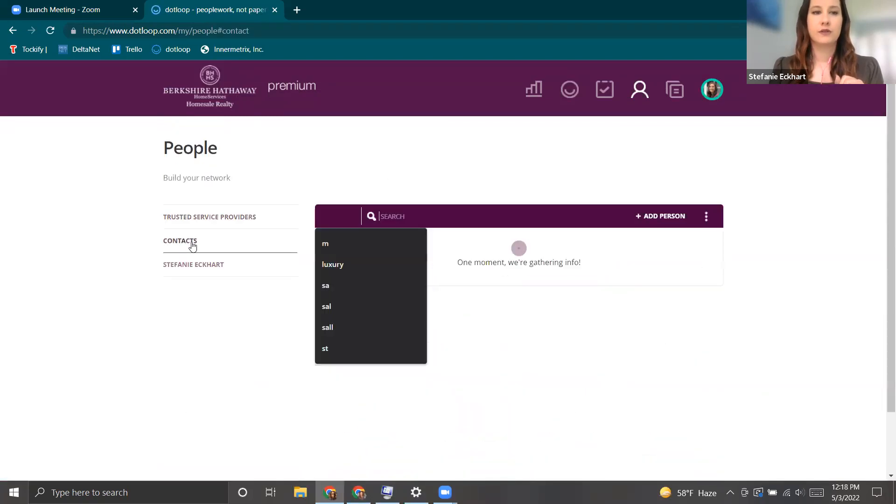
pyautogui.click(421, 239)
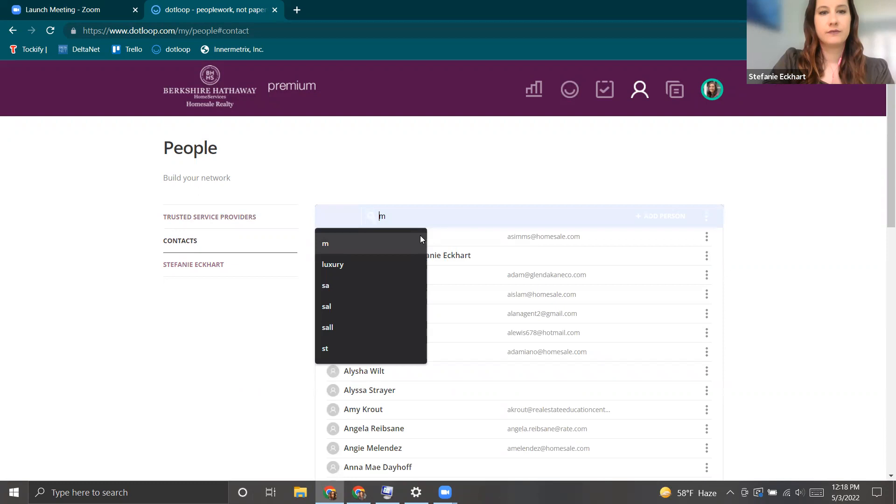
pyautogui.write('ary')
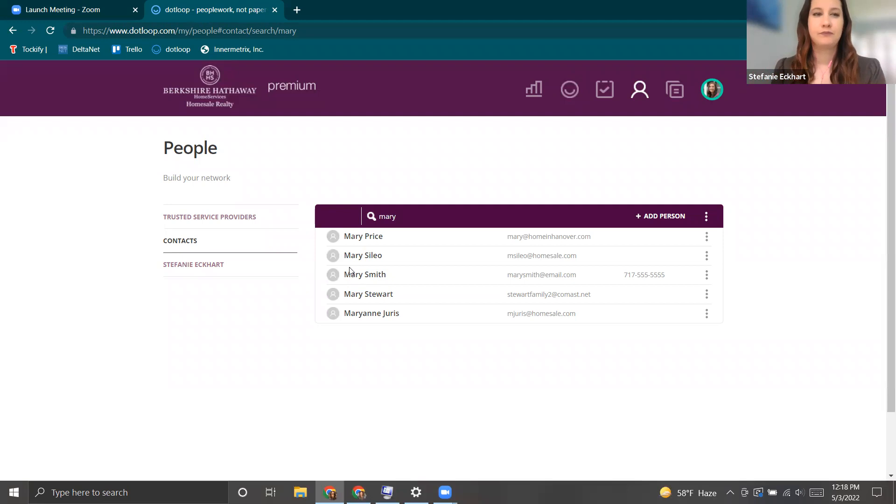
# Create a new loop named with the buyer's full name and finish without adding a photo.
pyautogui.click(569, 96)
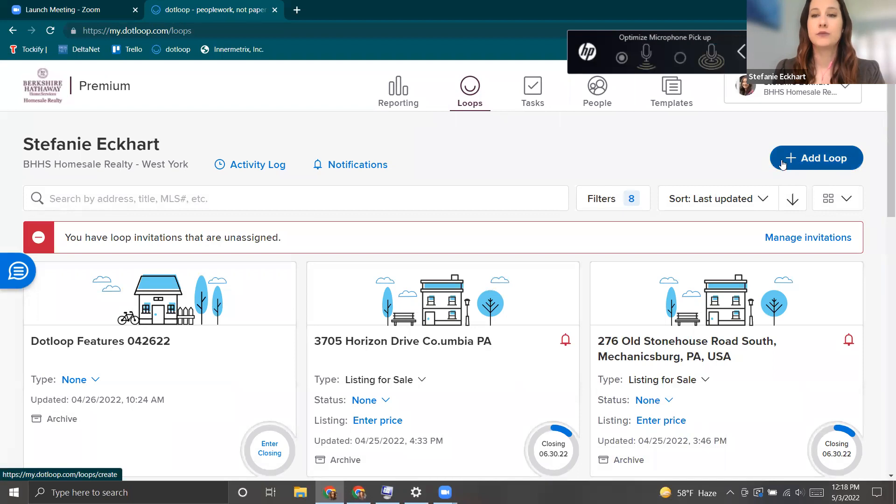
pyautogui.click(809, 160)
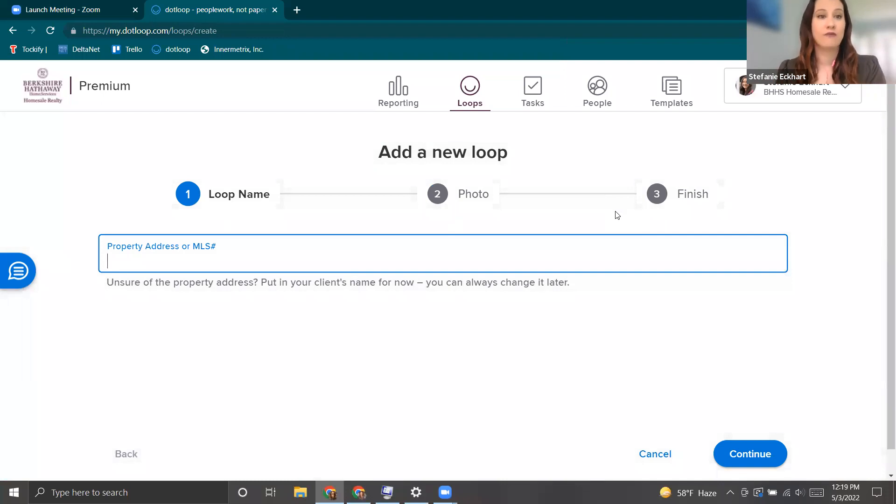
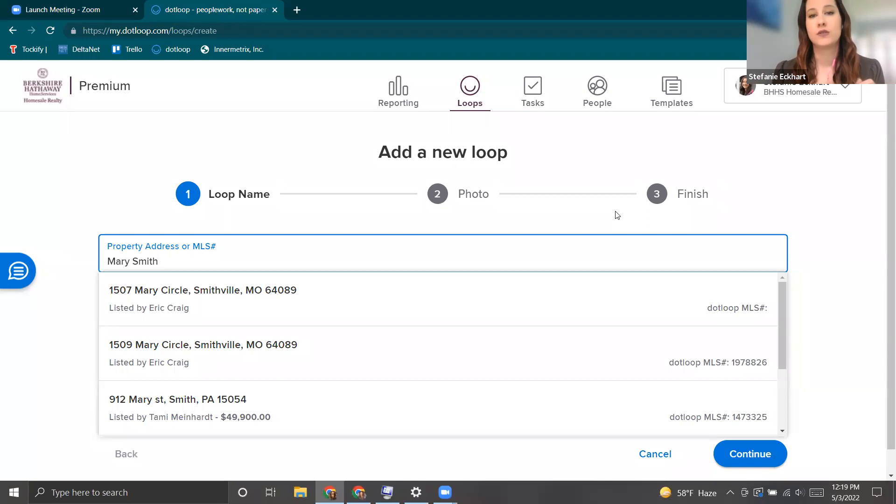
pyautogui.click(739, 455)
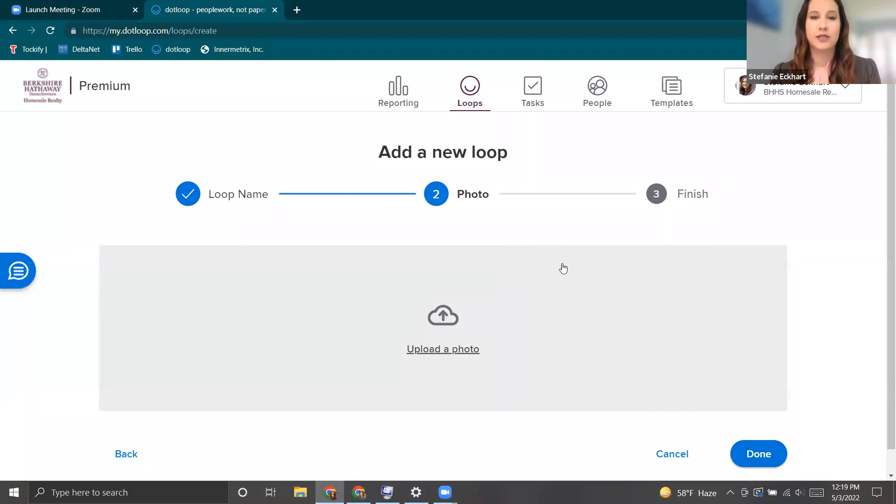
pyautogui.click(750, 453)
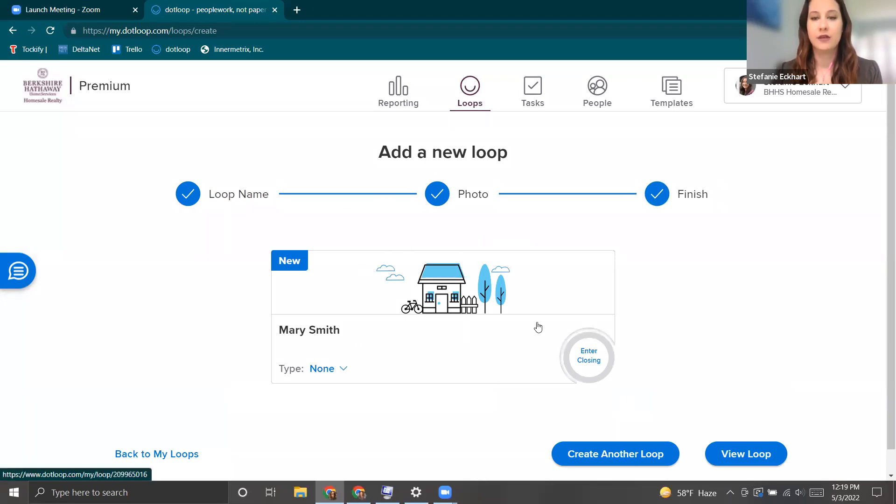
# Open the new loop's page and expand its transaction type list.
pyautogui.click(748, 459)
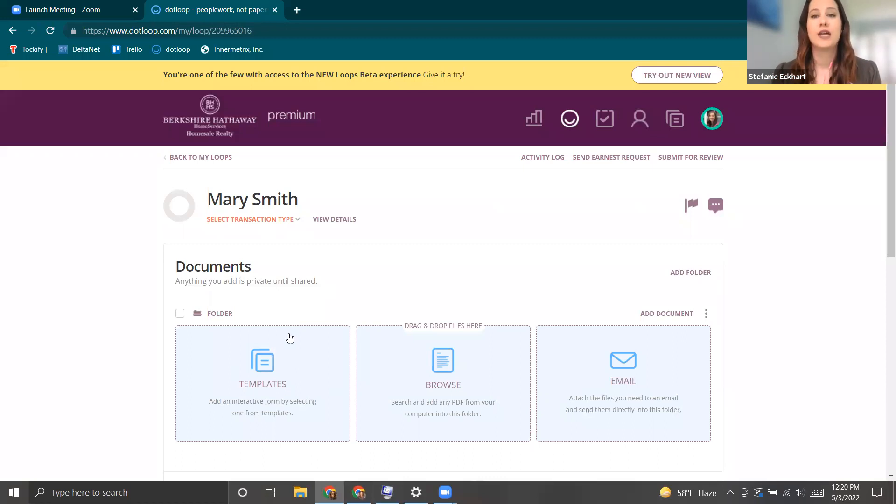
pyautogui.click(244, 221)
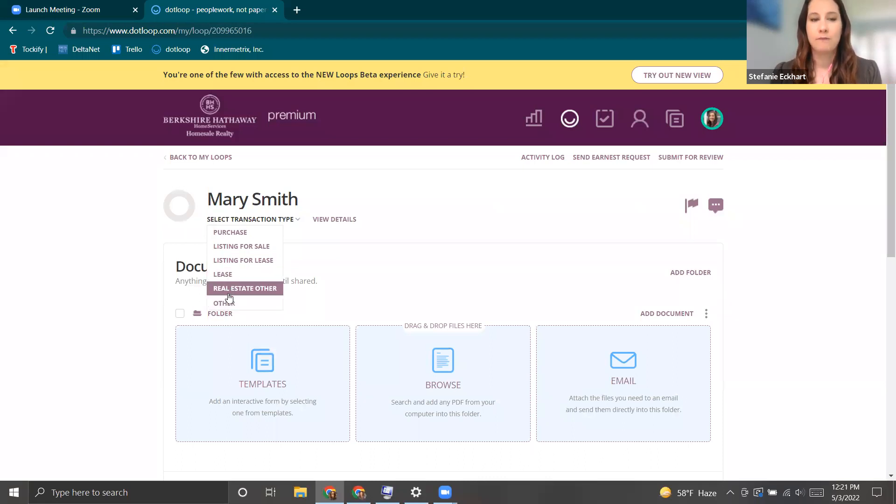
# Choose Purchase as the transaction type, then Pre-Offer from the loop status list.
pyautogui.click(233, 238)
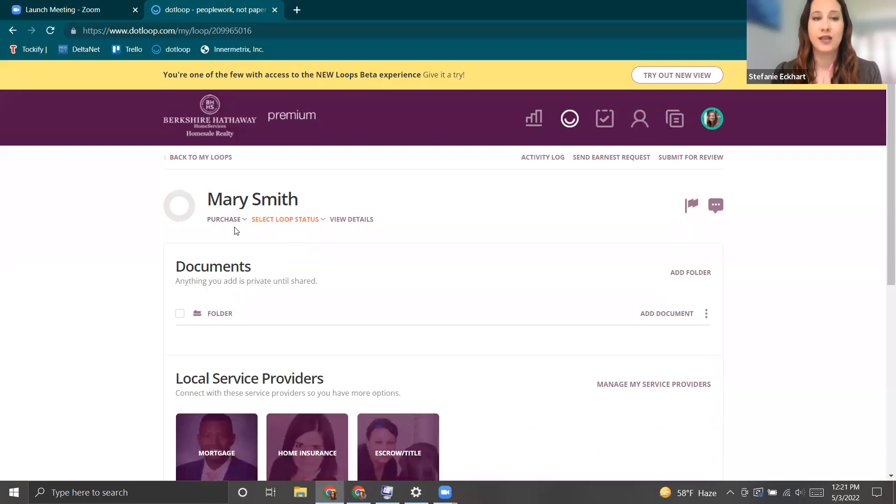
pyautogui.click(285, 222)
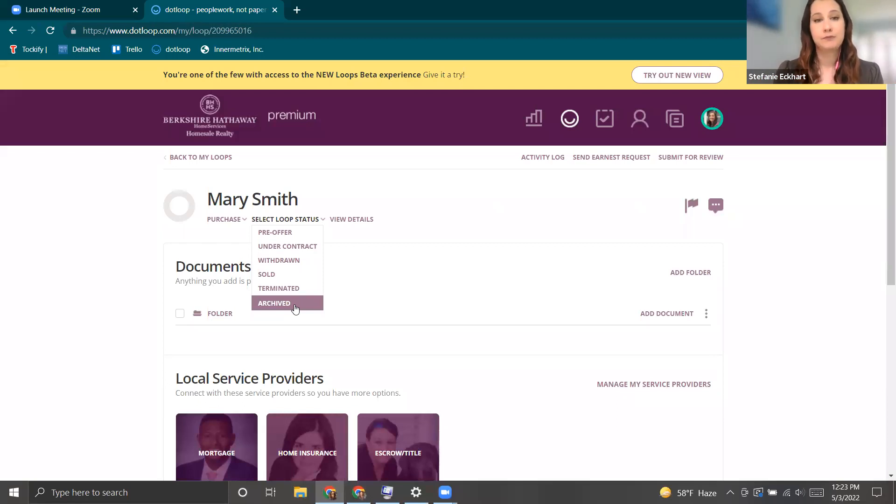
pyautogui.click(304, 236)
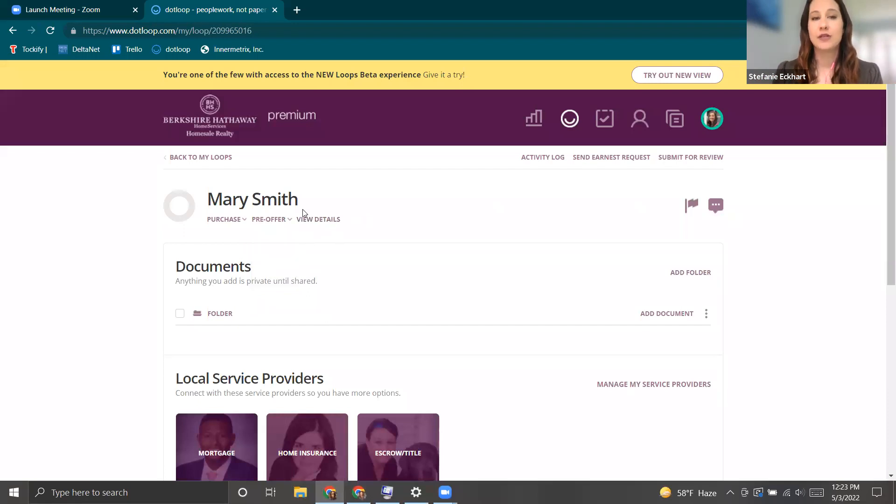
# Open View Details to see the loop's type, status, name and participants.
pyautogui.click(327, 224)
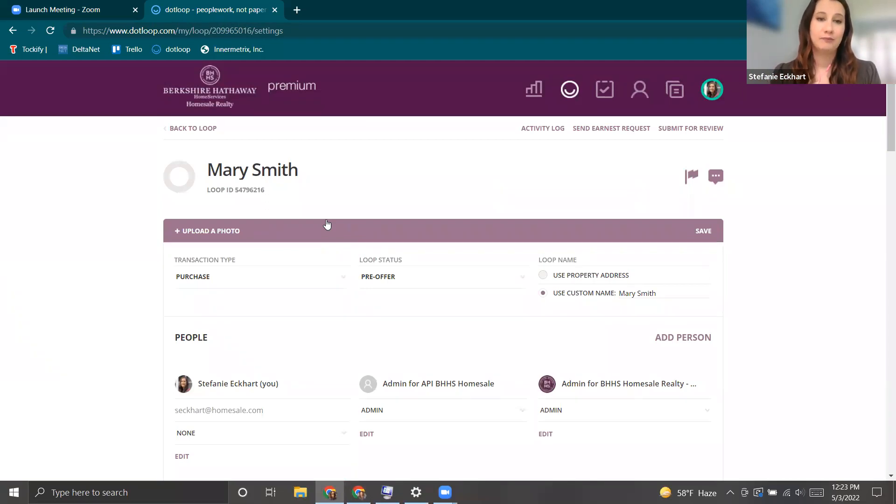
# Scroll to the People section and open the None role dropdown under your own name.
pyautogui.scroll(-1, 327, 223)
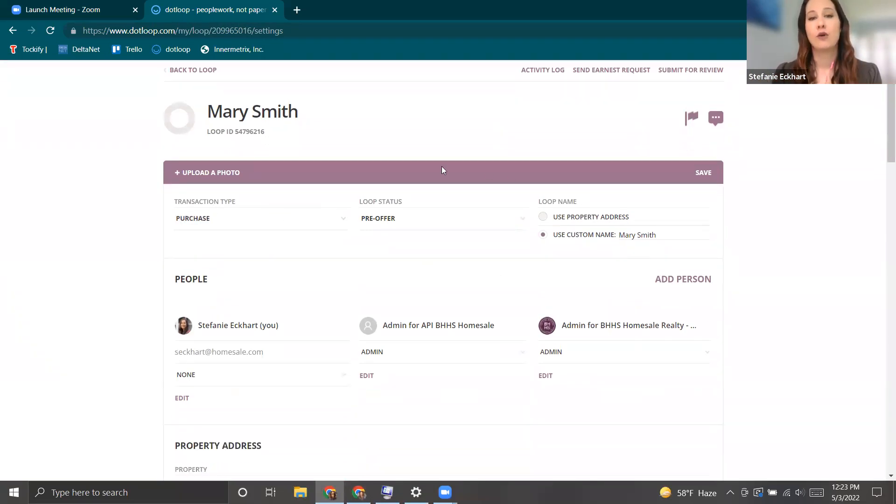
pyautogui.scroll(-2, 537, 247)
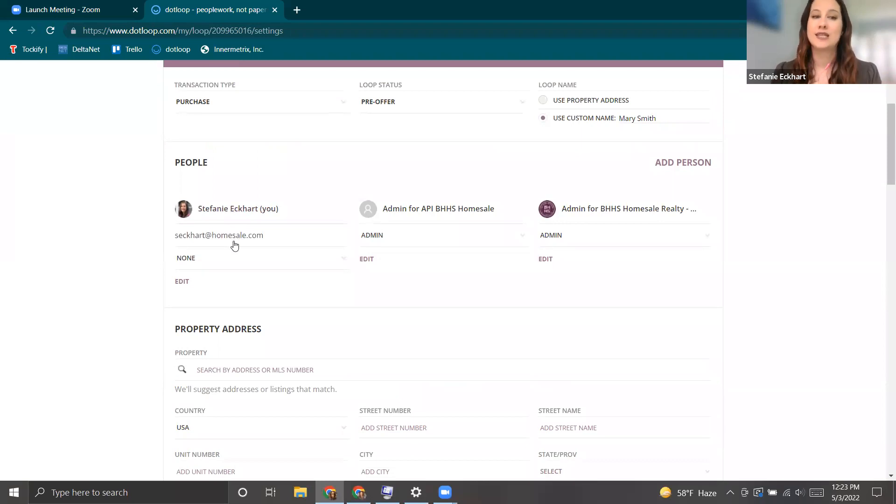
pyautogui.click(199, 261)
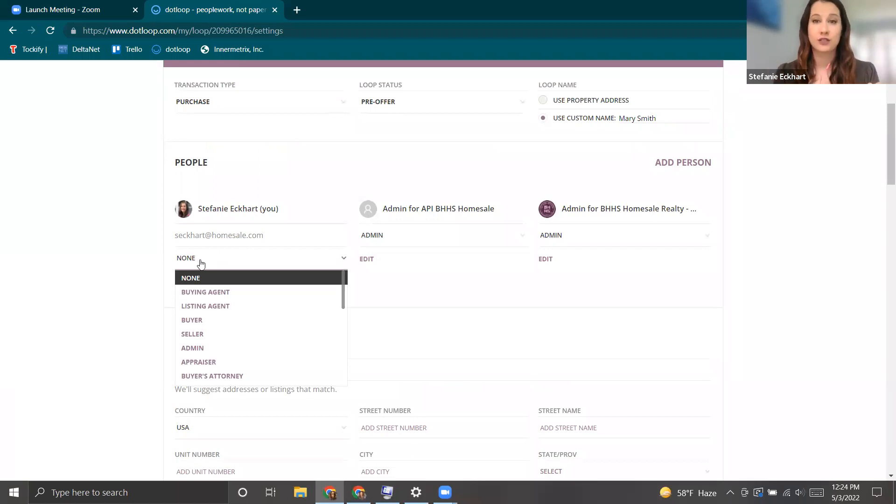
# Assign yourself the Buying Agent role, then review and close your contact details unchanged.
pyautogui.click(212, 293)
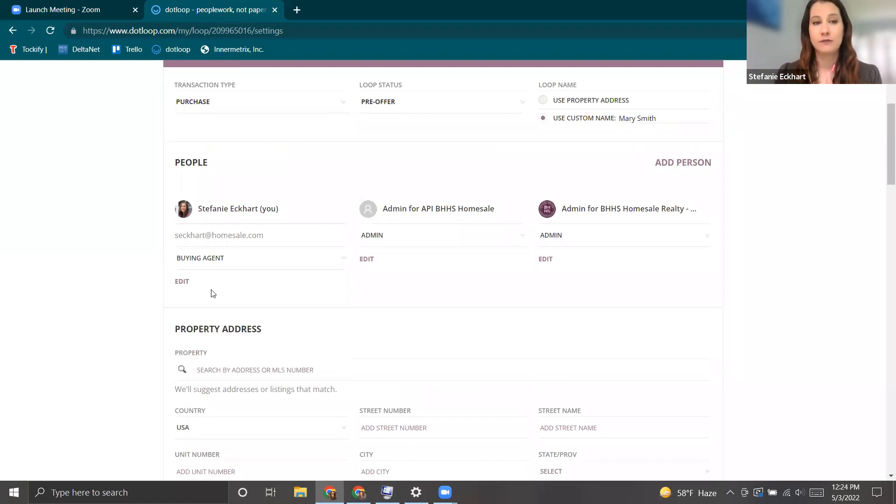
pyautogui.click(182, 283)
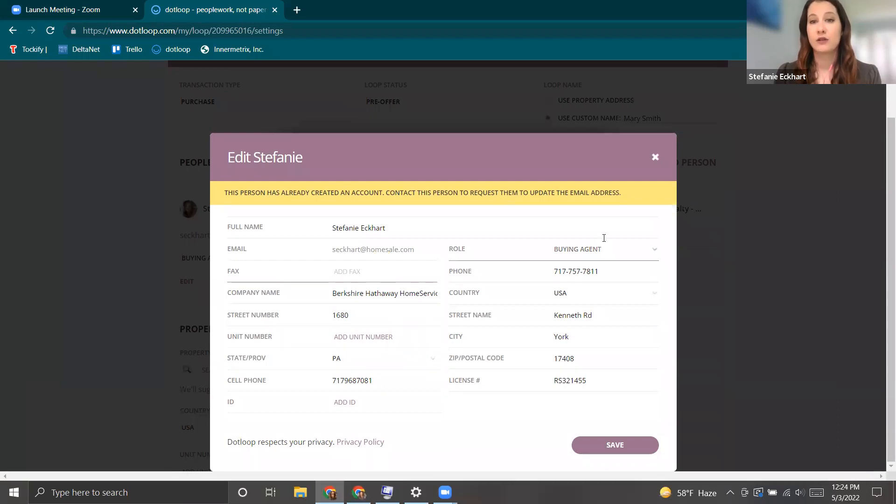
pyautogui.click(655, 157)
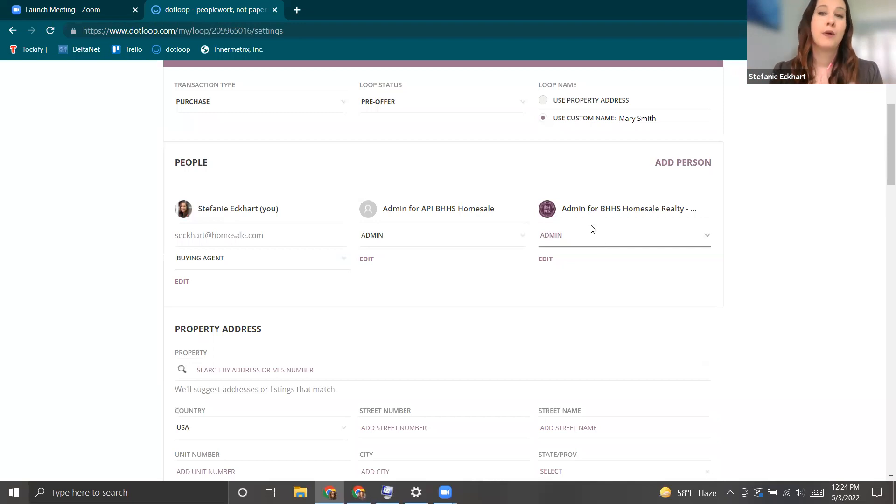
# Add the buyer to the loop as Buyer by picking her saved contact from the suggestions.
pyautogui.click(666, 165)
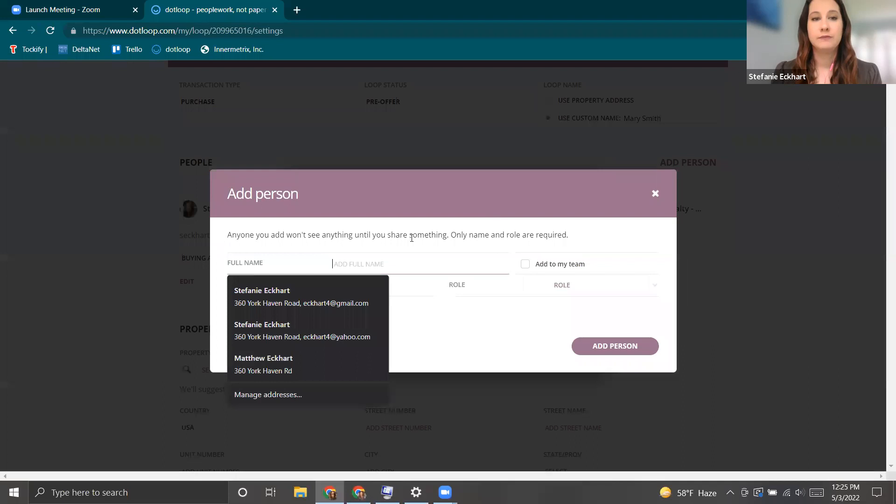
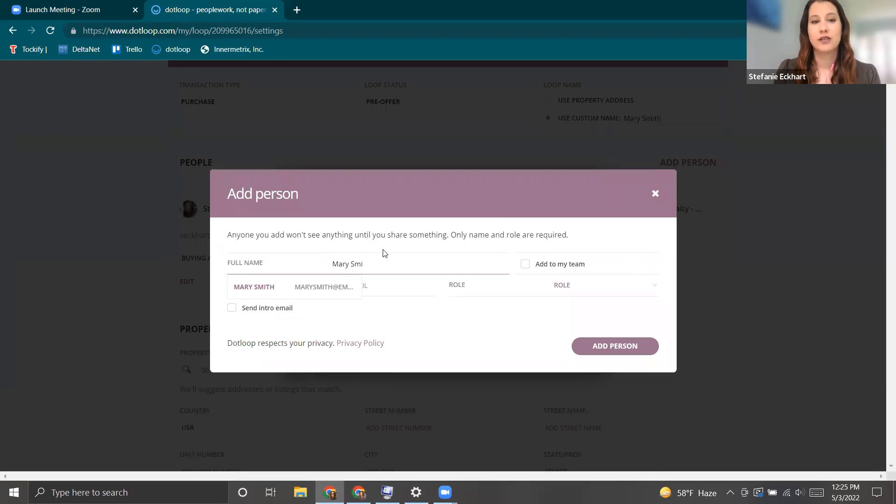
pyautogui.click(299, 291)
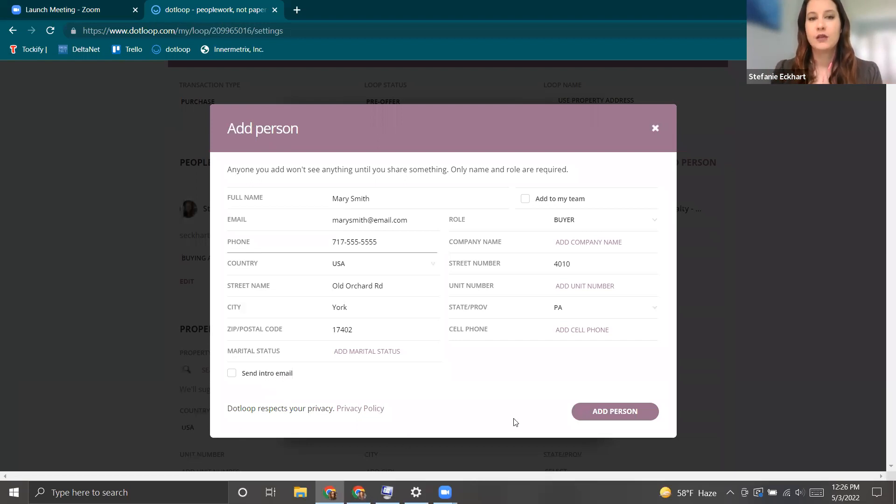
pyautogui.click(616, 415)
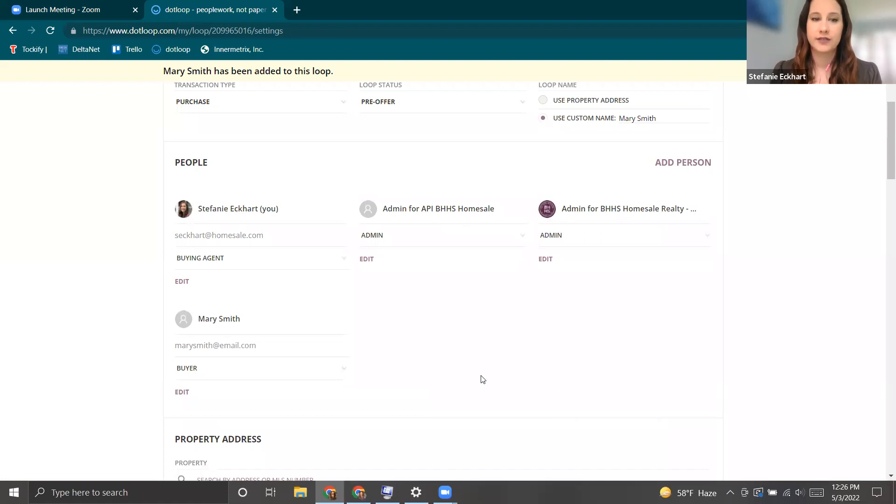
# Save the loop settings with the new buyer added and return to the loop's main page.
pyautogui.scroll(-5, 483, 380)
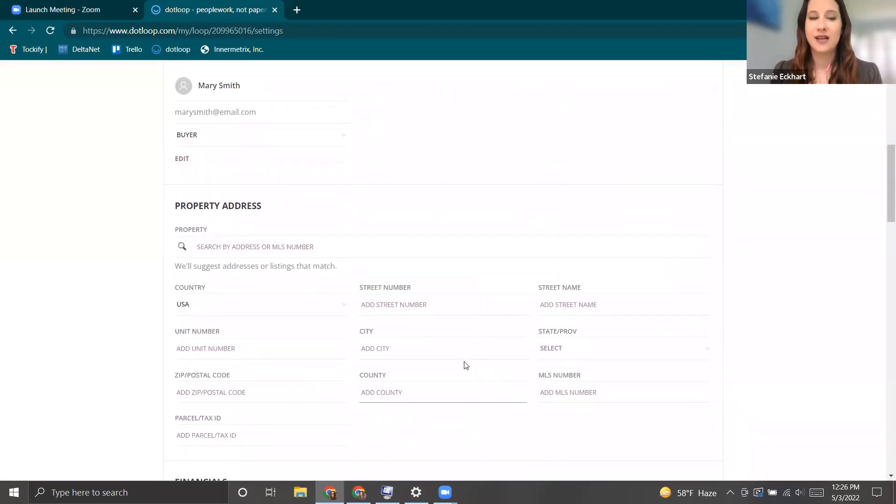
pyautogui.scroll(1, 465, 366)
pyautogui.scroll(-1, 468, 400)
pyautogui.scroll(-3, 472, 399)
pyautogui.scroll(-2, 473, 404)
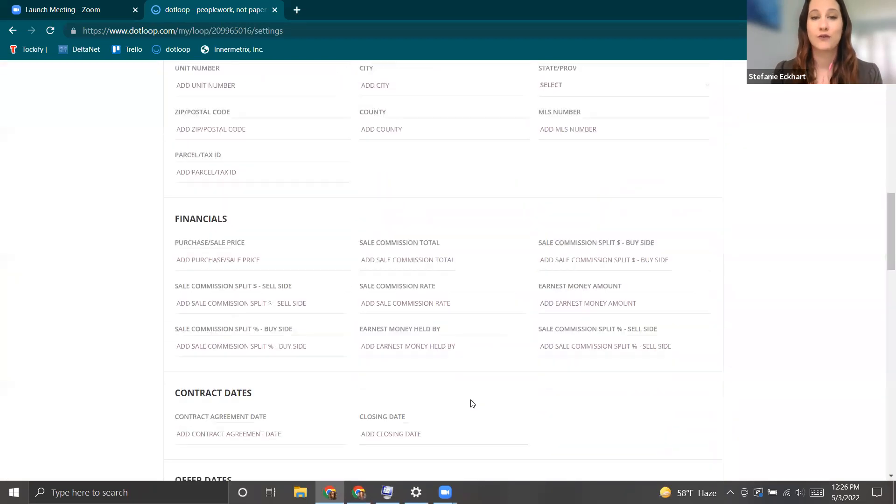
pyautogui.scroll(7, 472, 403)
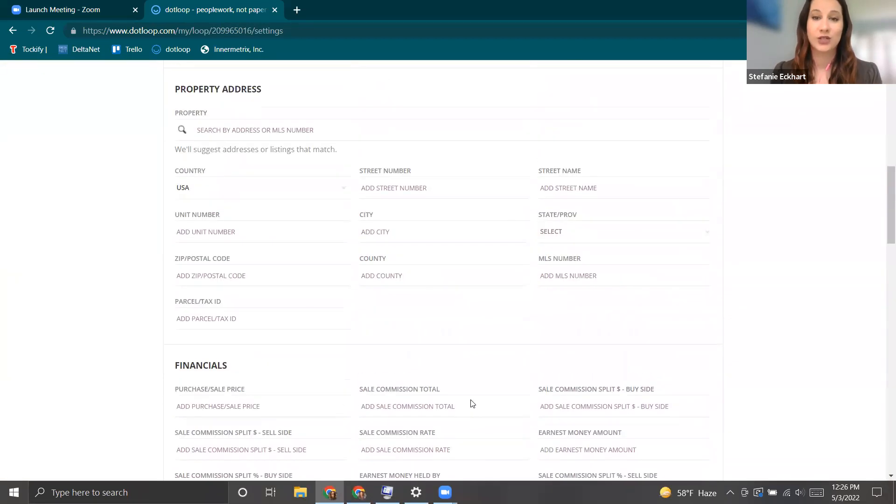
pyautogui.scroll(5, 472, 400)
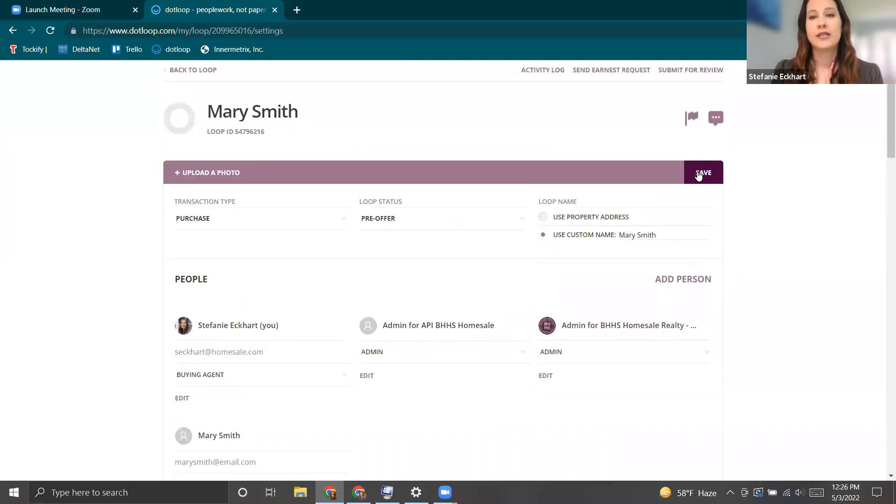
pyautogui.click(699, 174)
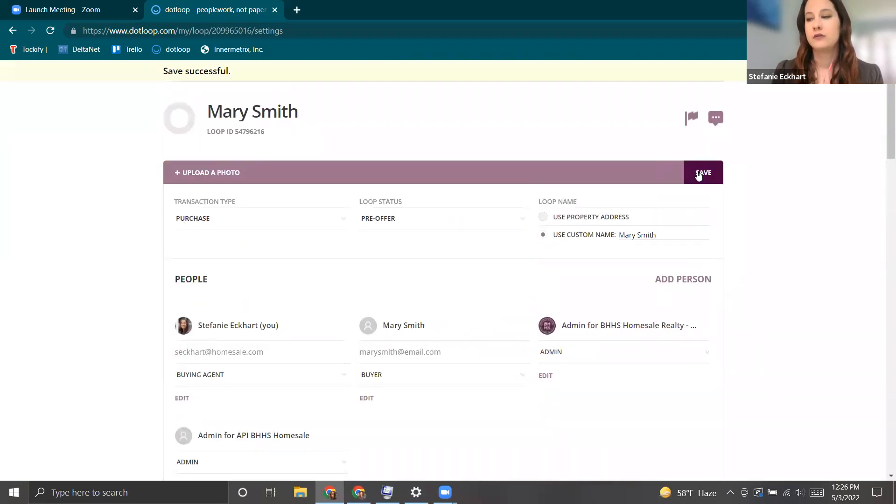
pyautogui.scroll(1, 294, 186)
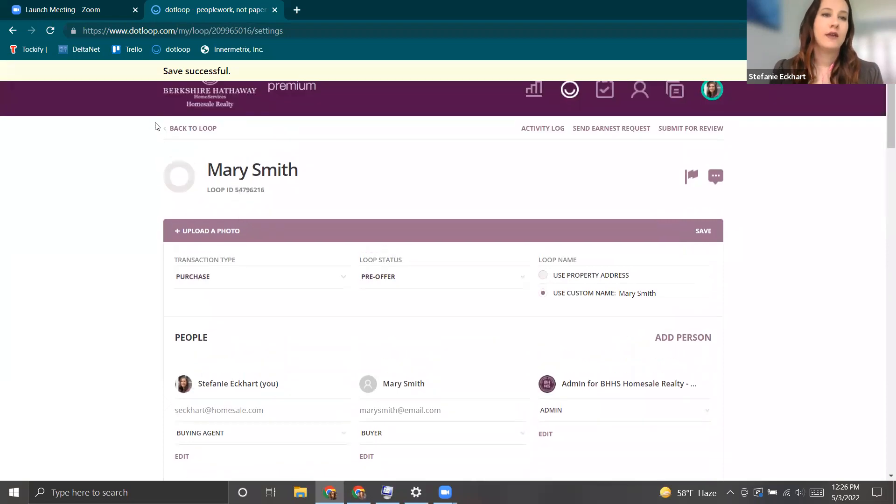
pyautogui.click(194, 132)
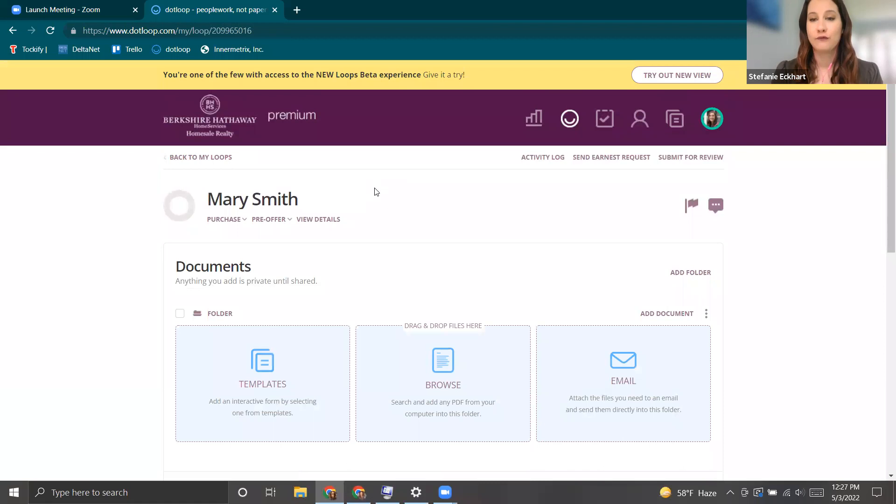
# Scroll down the loop page to the documents folder row.
pyautogui.scroll(-2, 367, 224)
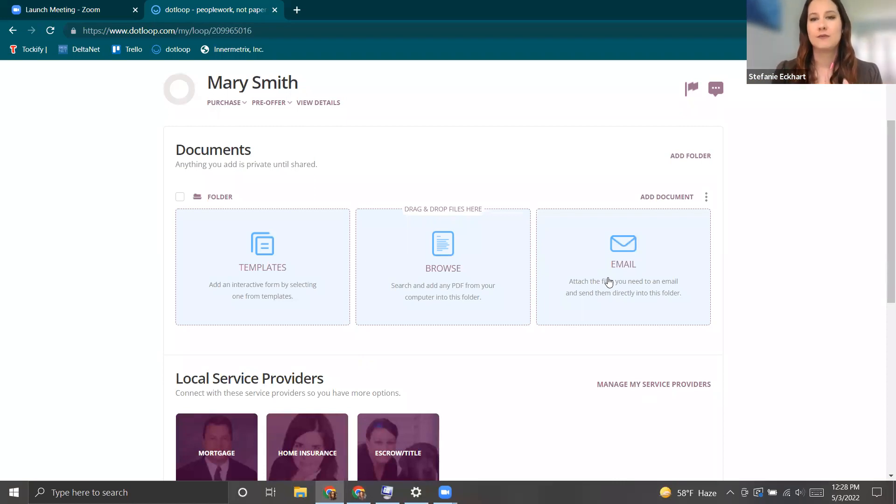
# Rename the documents folder to 'Buyer Offer Folder' plus the buyer's name, then open the template document picker.
pyautogui.click(707, 199)
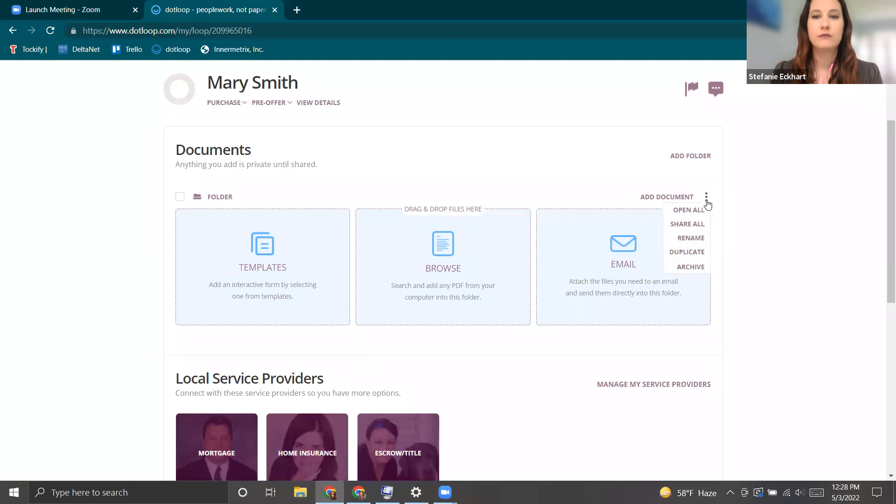
pyautogui.click(691, 239)
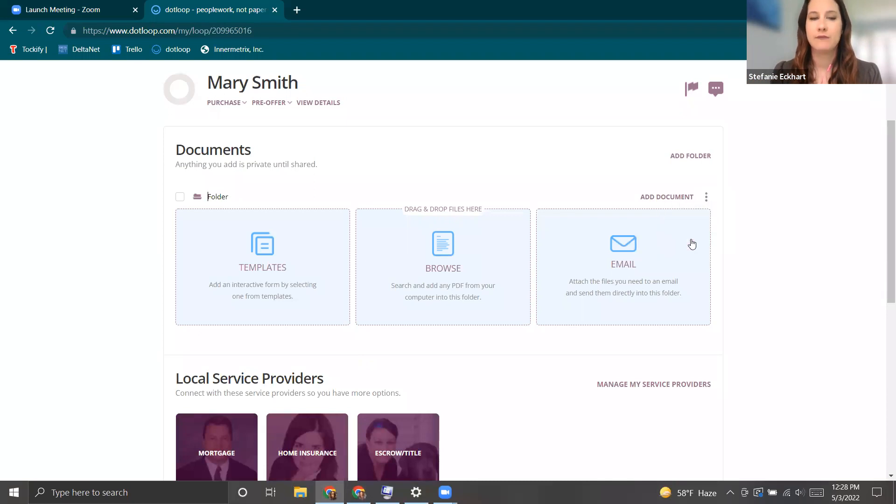
pyautogui.click(210, 198)
pyautogui.write('Buyer Off')
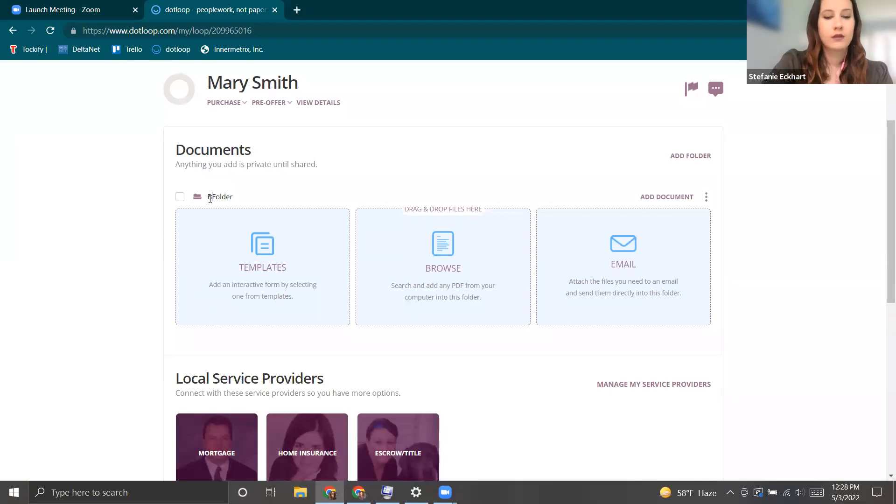
pyautogui.write('er')
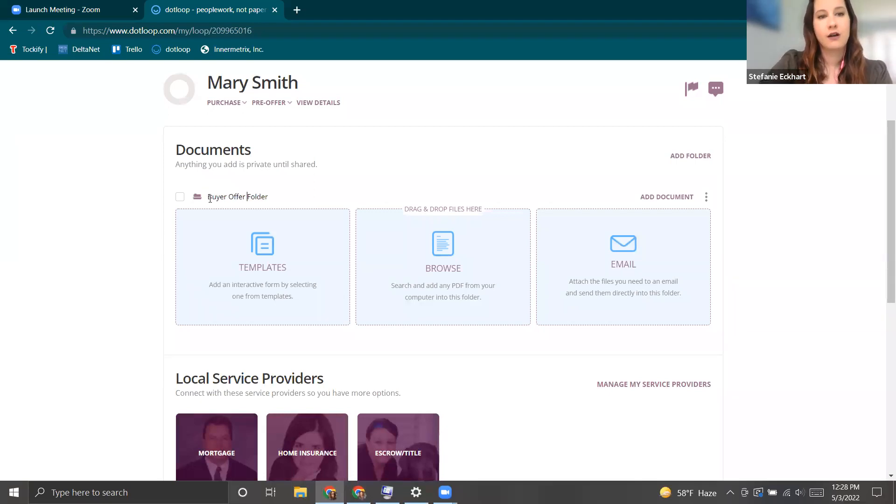
pyautogui.click(273, 198)
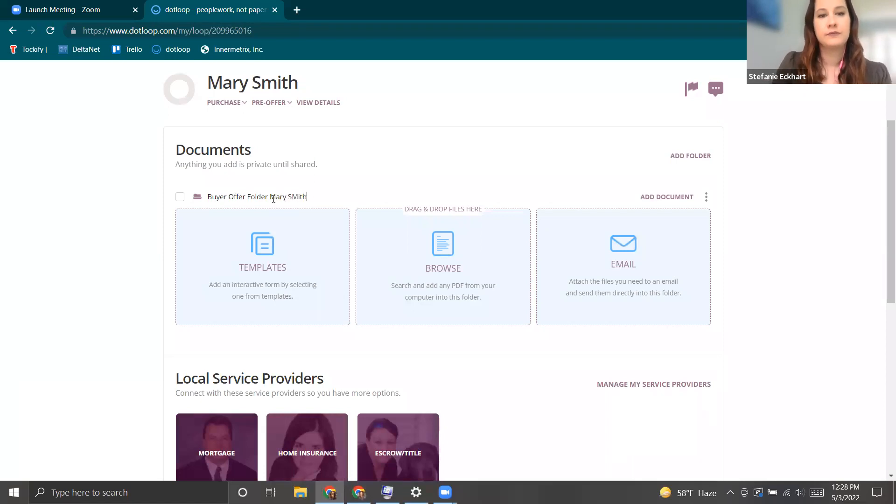
pyautogui.write('mith')
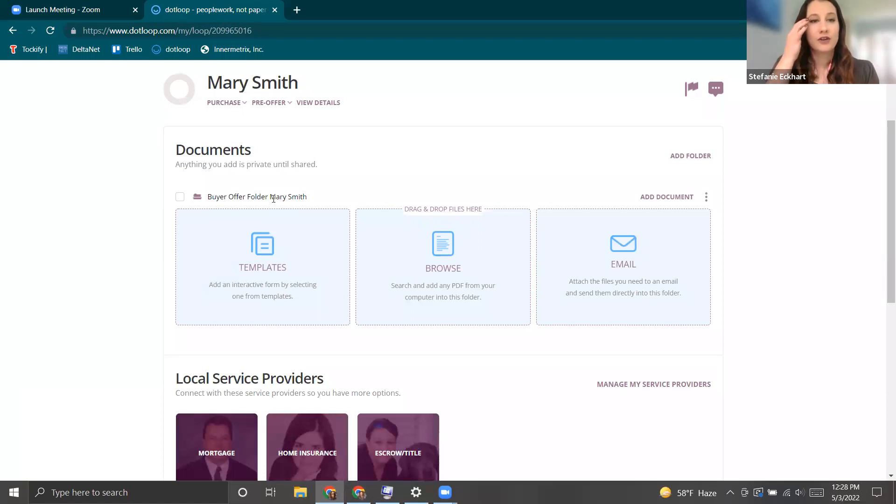
pyautogui.press('Return')
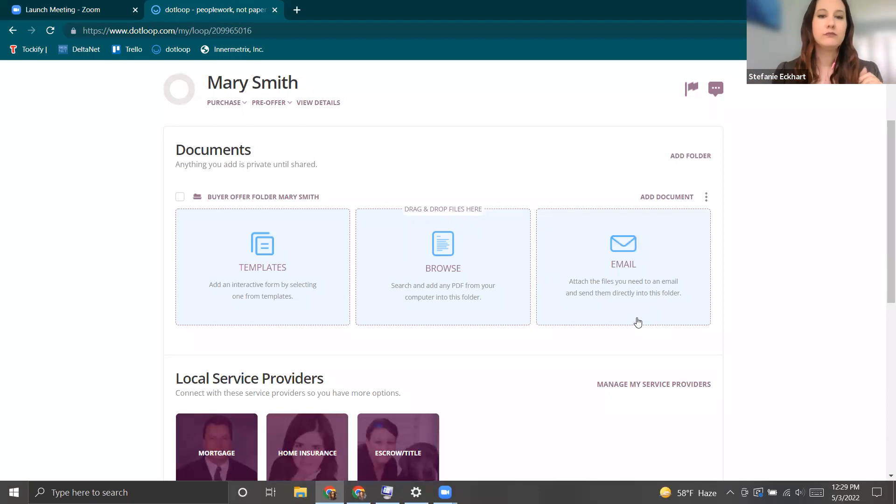
pyautogui.click(261, 268)
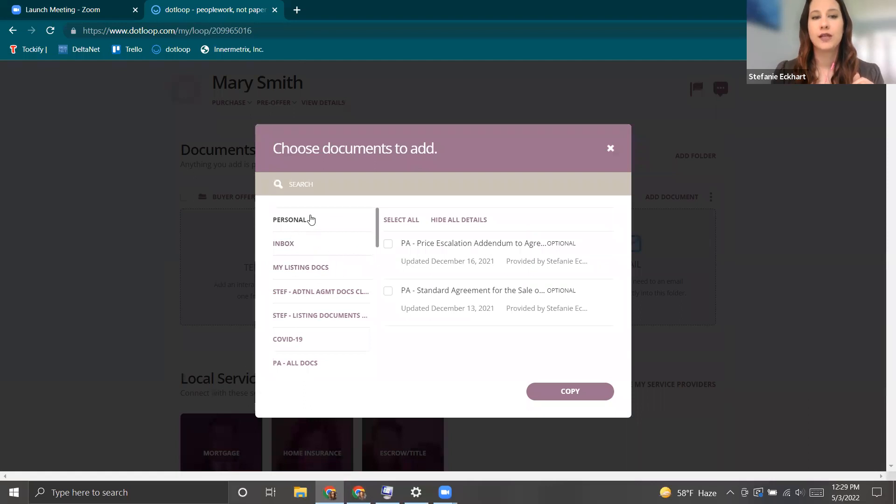
pyautogui.scroll(-3, 293, 301)
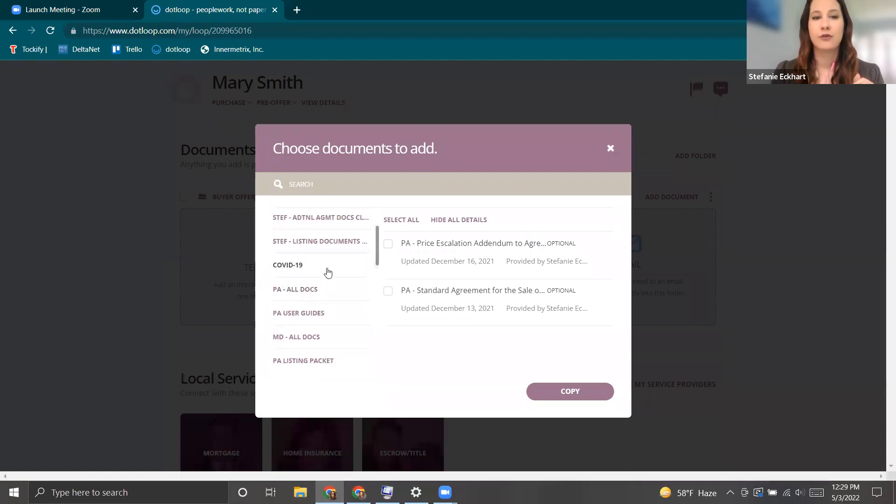
pyautogui.scroll(3, 327, 271)
pyautogui.scroll(-6, 328, 269)
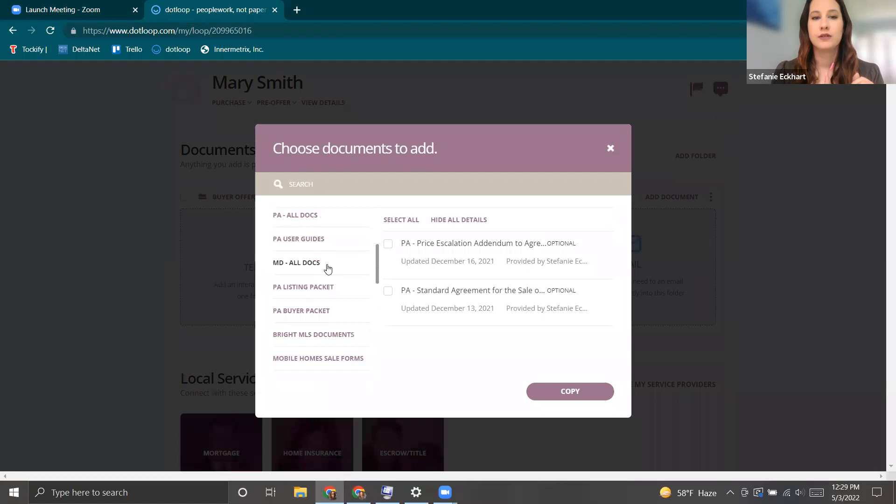
pyautogui.scroll(-4, 328, 268)
pyautogui.scroll(2, 327, 269)
pyautogui.scroll(8, 327, 268)
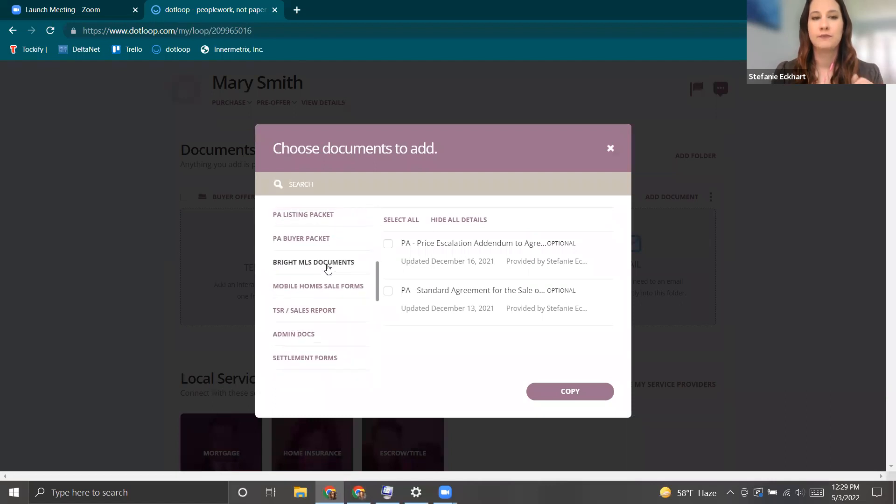
pyautogui.scroll(3, 328, 268)
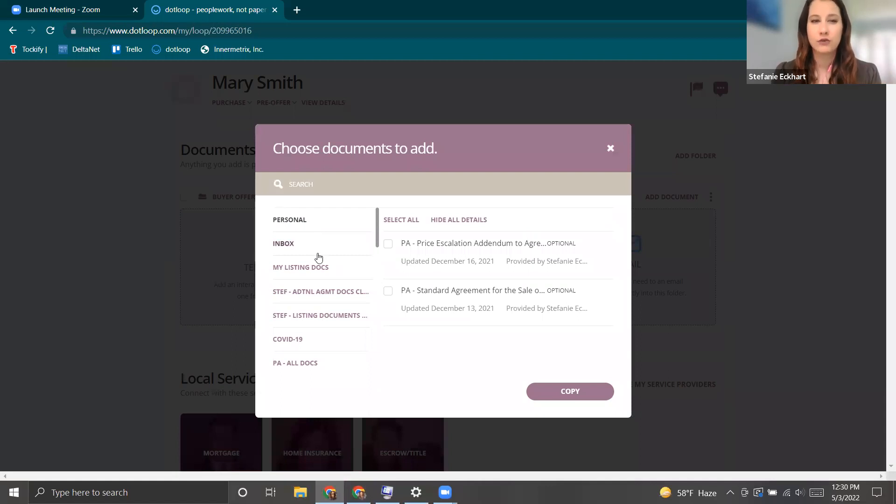
pyautogui.scroll(-2, 319, 256)
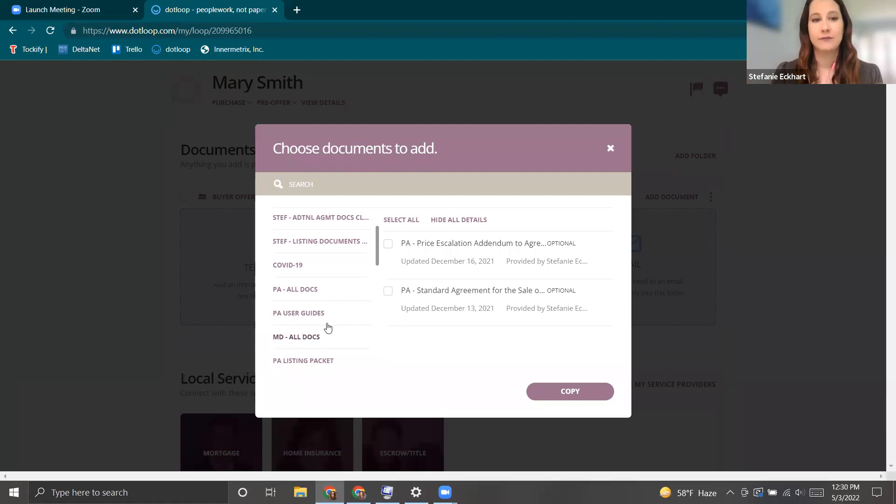
pyautogui.scroll(-3, 328, 327)
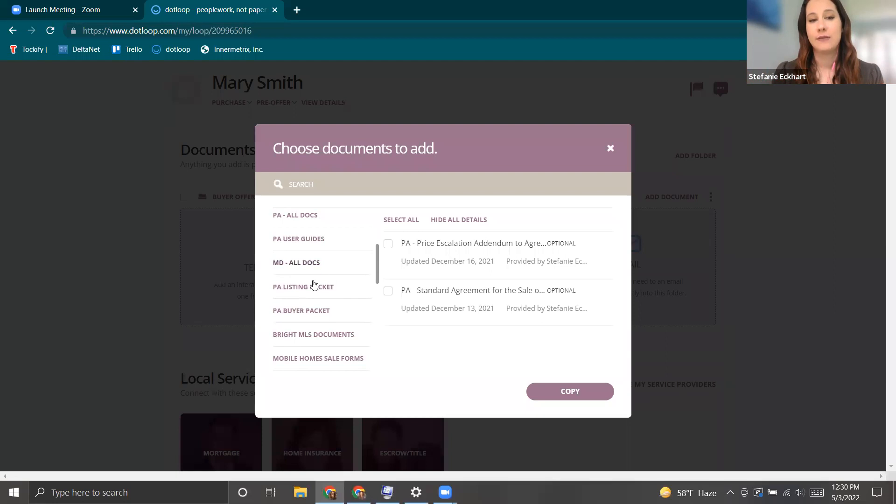
pyautogui.scroll(-3, 326, 315)
pyautogui.scroll(-6, 326, 315)
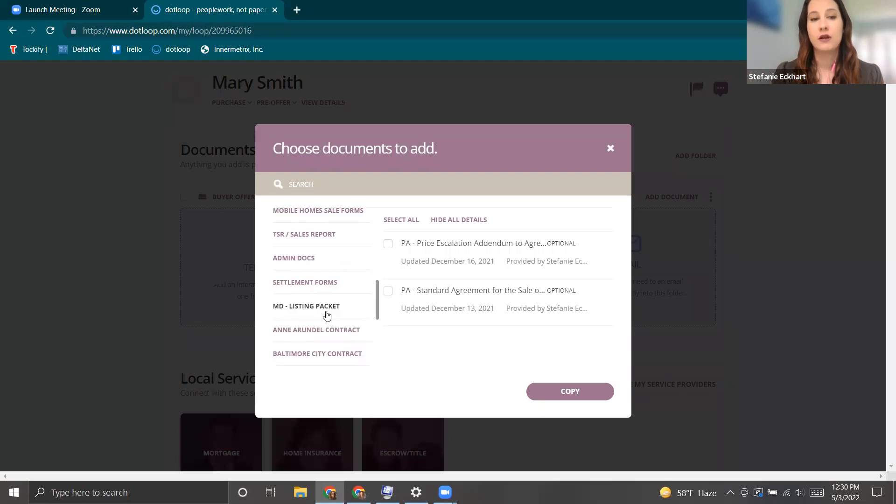
pyautogui.scroll(-3, 310, 334)
pyautogui.scroll(3, 313, 299)
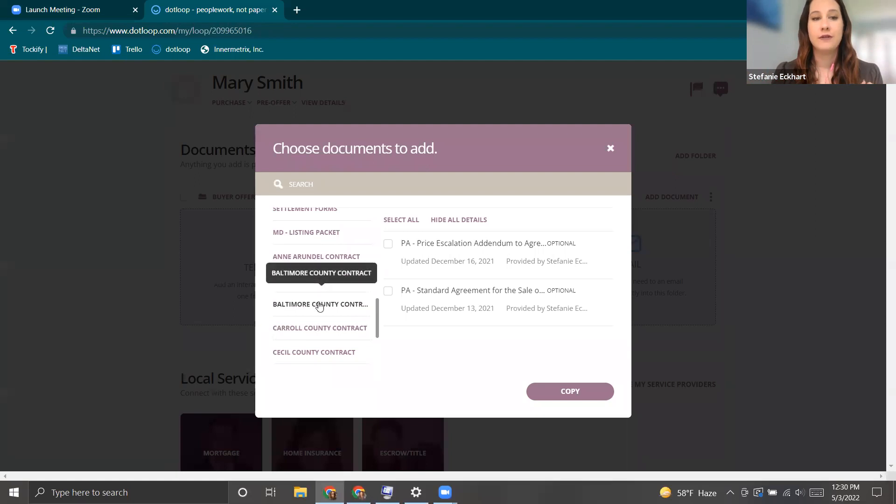
pyautogui.scroll(6, 326, 308)
pyautogui.scroll(3, 333, 313)
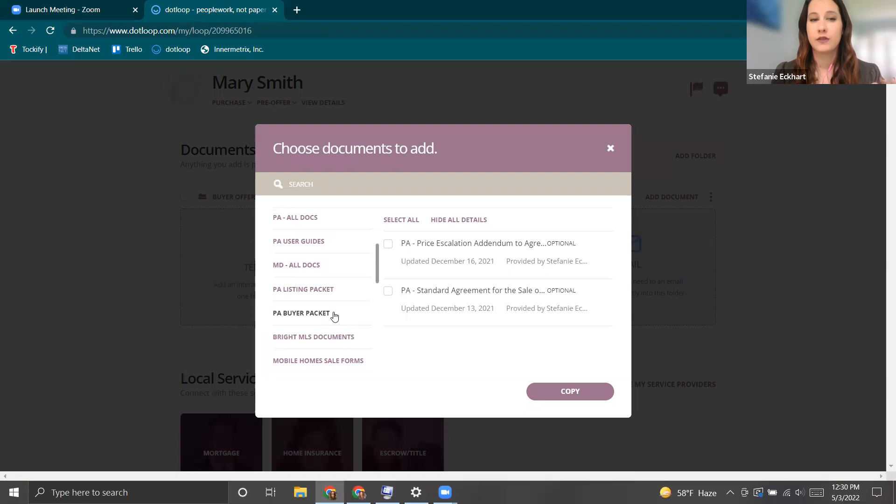
# Copy all 33 PA Buyer Packet templates into the Buyer Offer Folder and confirm the import.
pyautogui.click(306, 316)
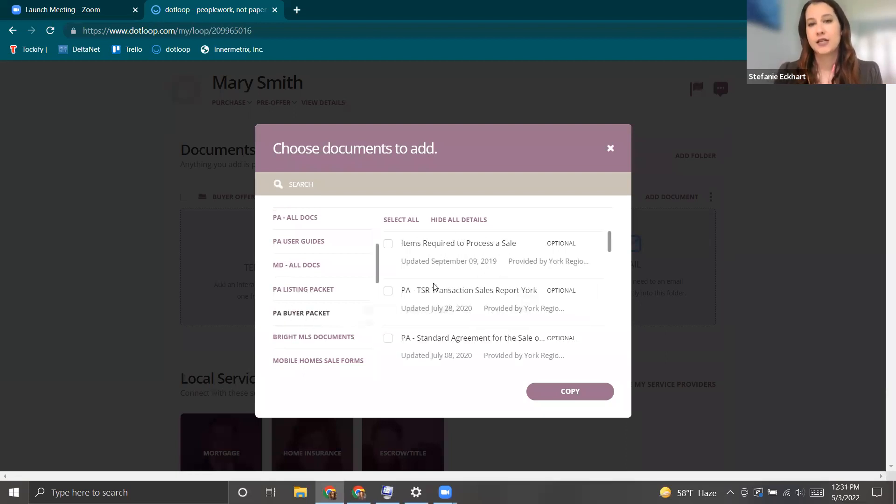
pyautogui.scroll(-2, 459, 292)
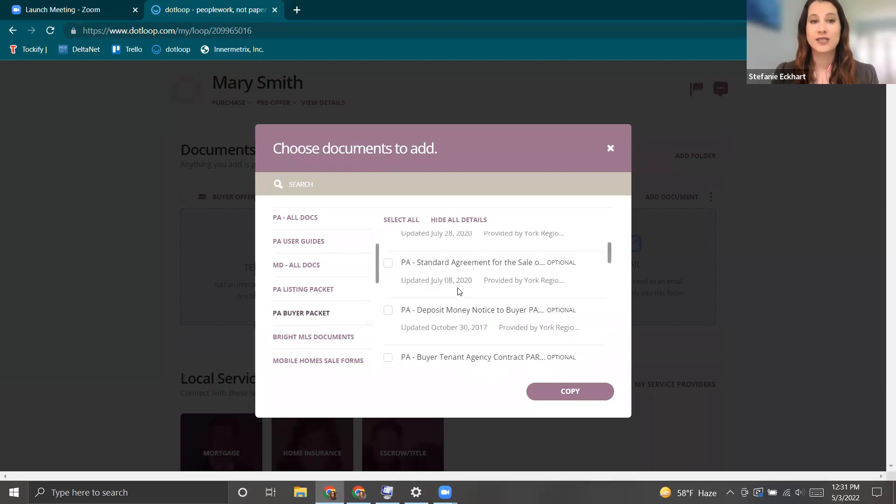
pyautogui.scroll(-2, 458, 291)
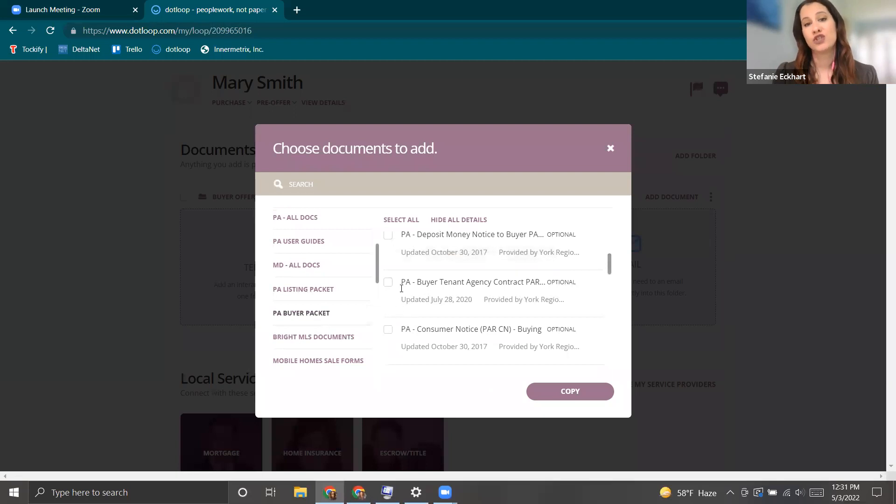
pyautogui.scroll(4, 420, 287)
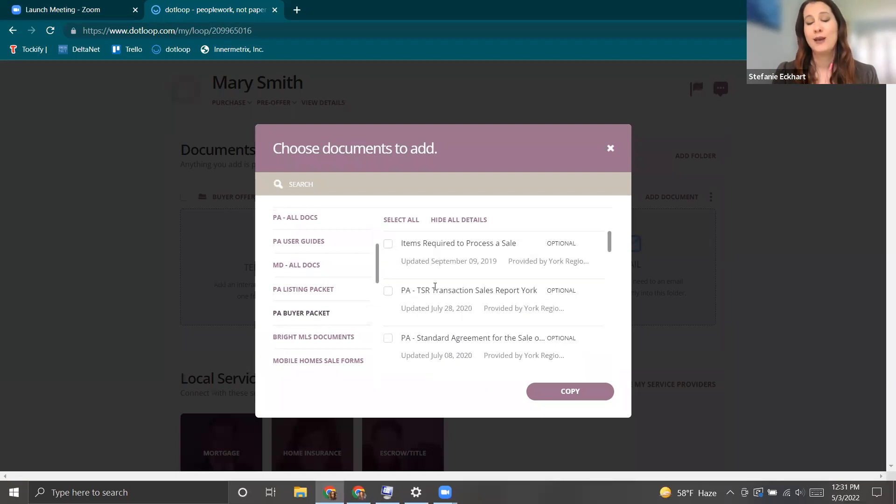
pyautogui.click(402, 220)
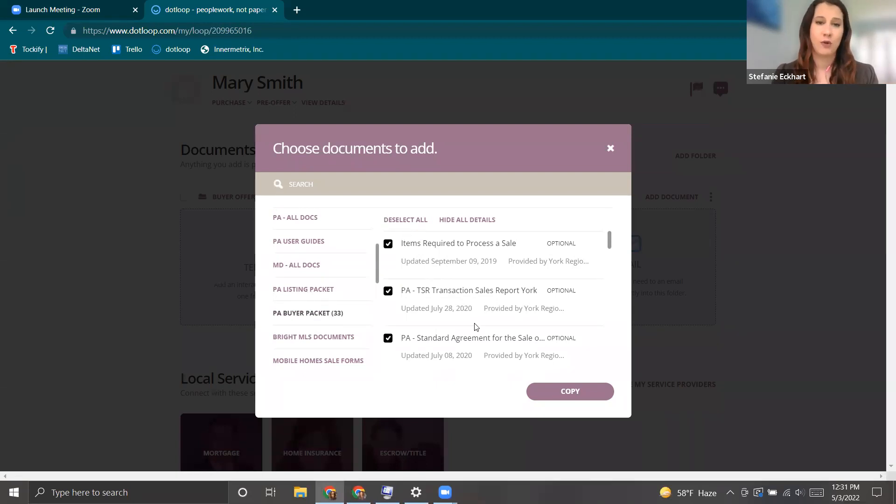
pyautogui.click(576, 398)
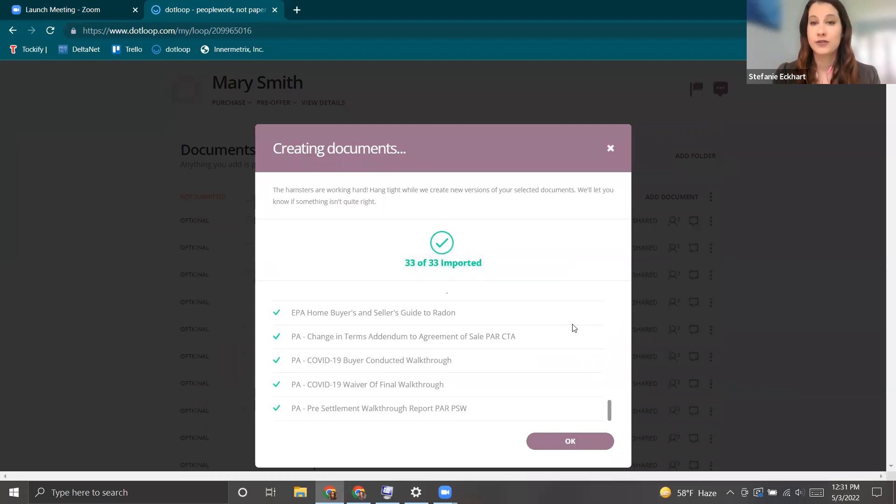
pyautogui.click(570, 441)
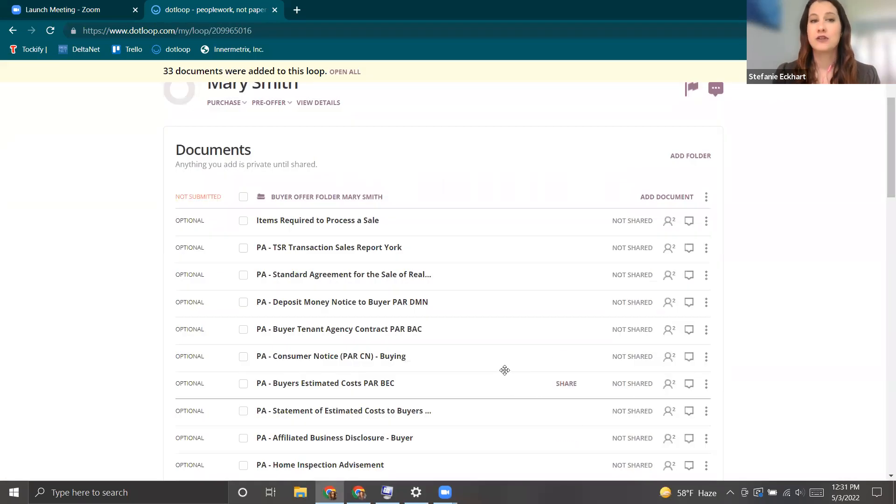
pyautogui.scroll(-1, 350, 280)
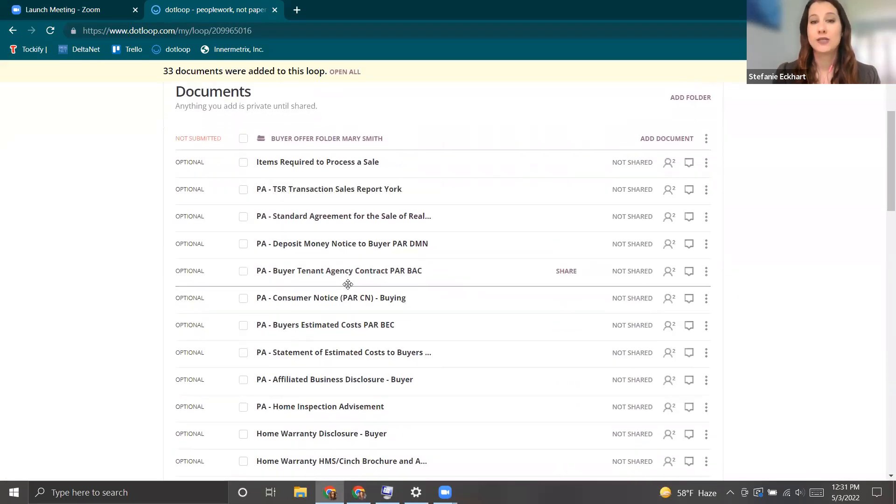
pyautogui.scroll(-1, 347, 284)
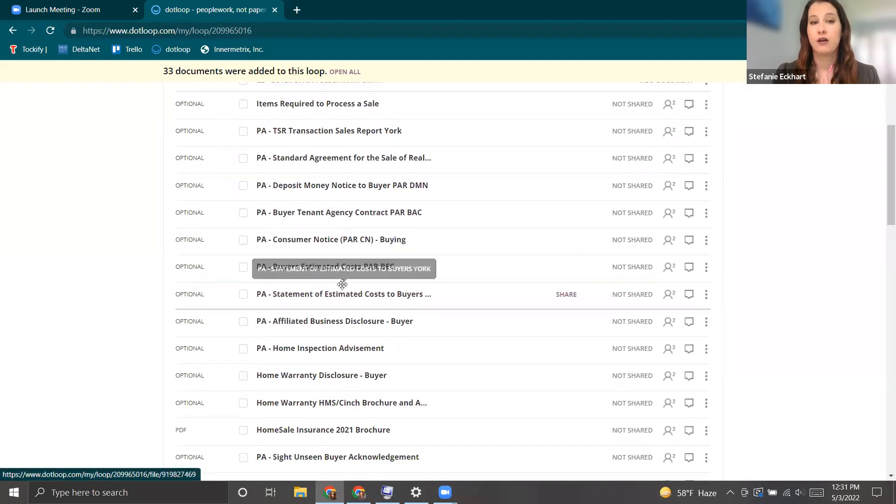
pyautogui.scroll(2, 261, 194)
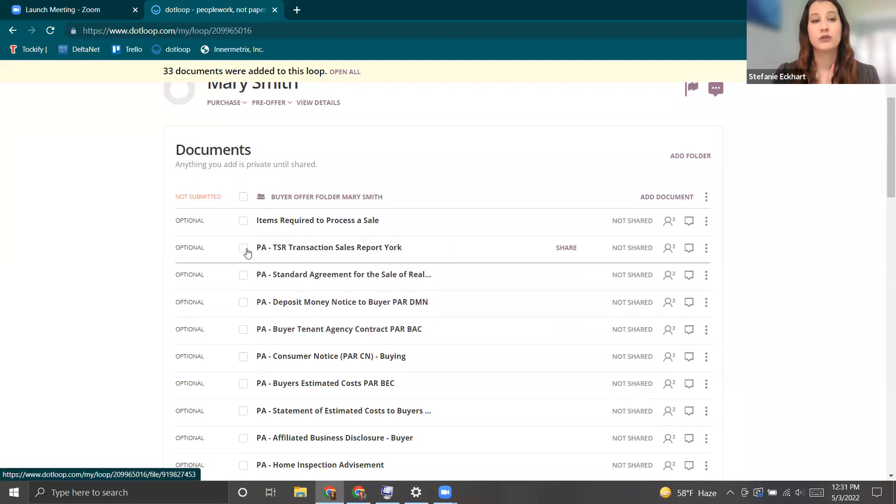
pyautogui.click(246, 280)
pyautogui.click(244, 304)
pyautogui.click(245, 330)
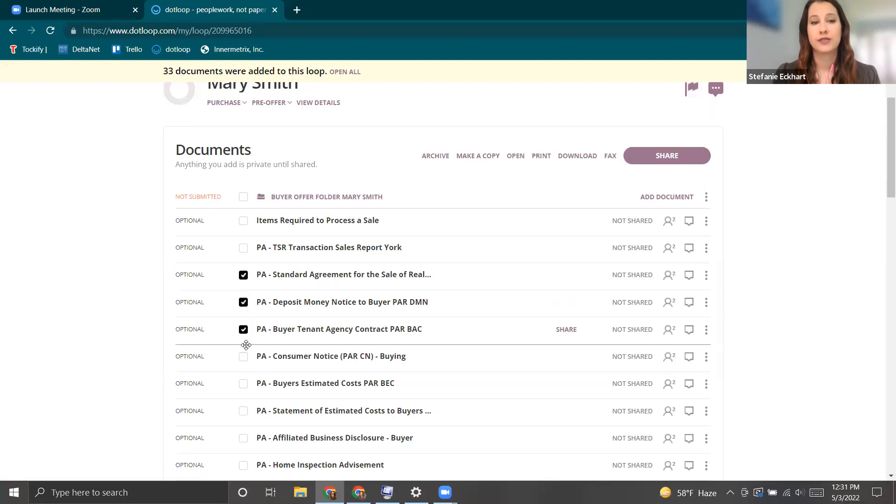
pyautogui.click(244, 357)
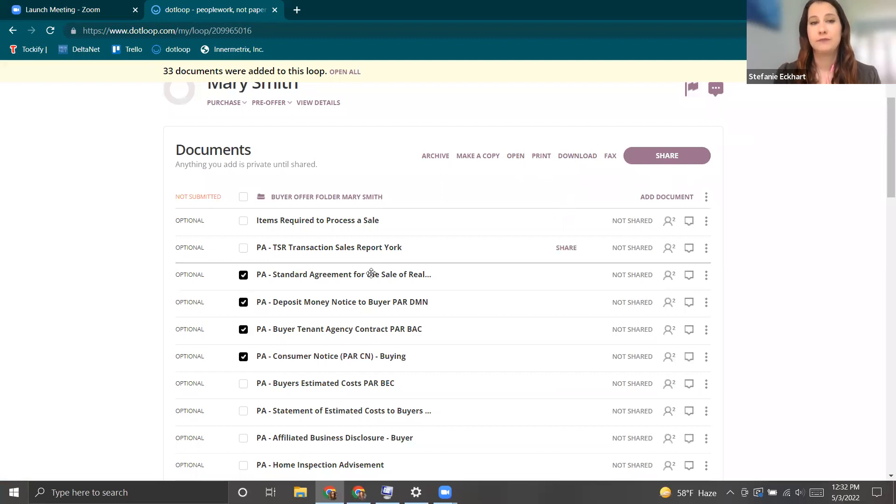
pyautogui.click(243, 303)
pyautogui.click(243, 330)
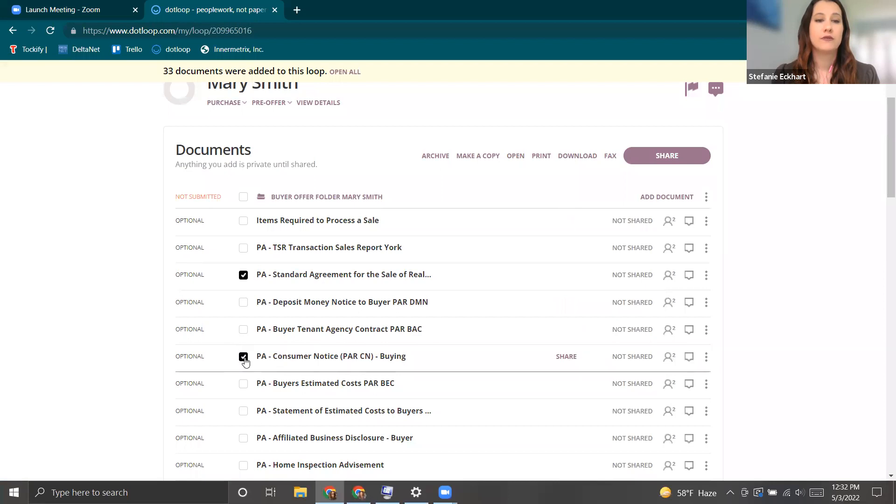
pyautogui.click(243, 357)
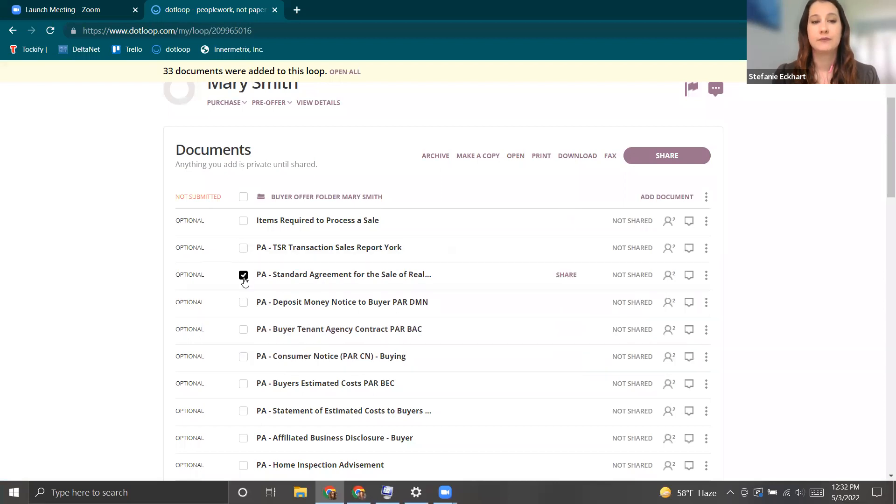
pyautogui.click(243, 274)
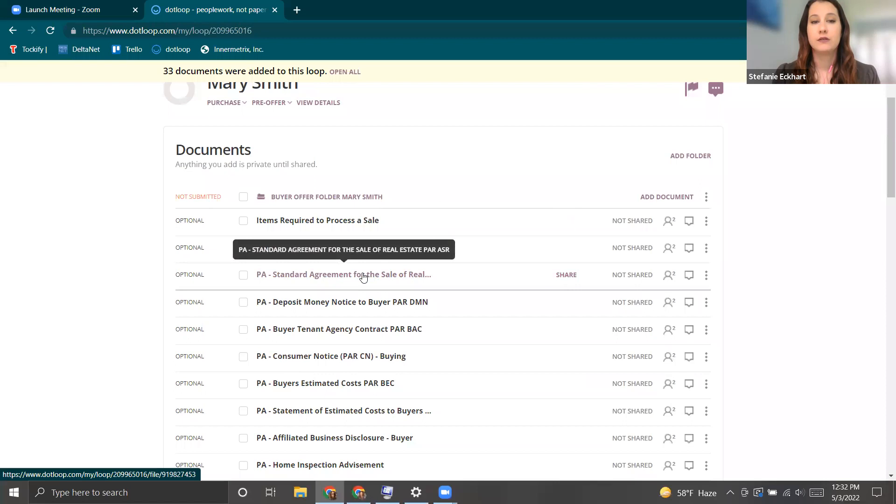
pyautogui.click(363, 276)
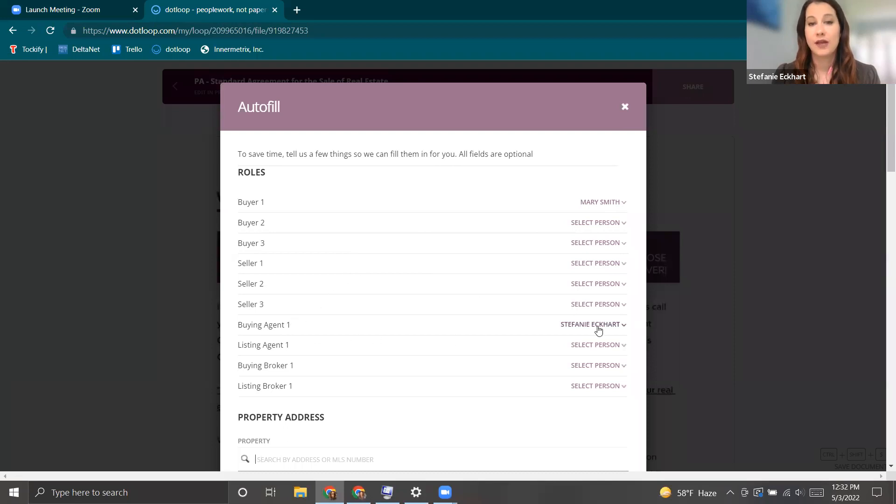
pyautogui.scroll(-1, 599, 329)
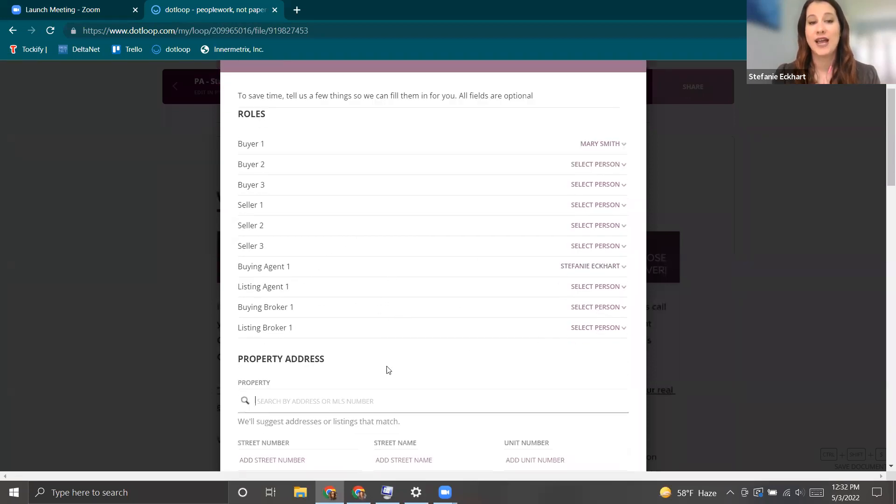
pyautogui.scroll(-1, 397, 362)
pyautogui.scroll(2, 593, 252)
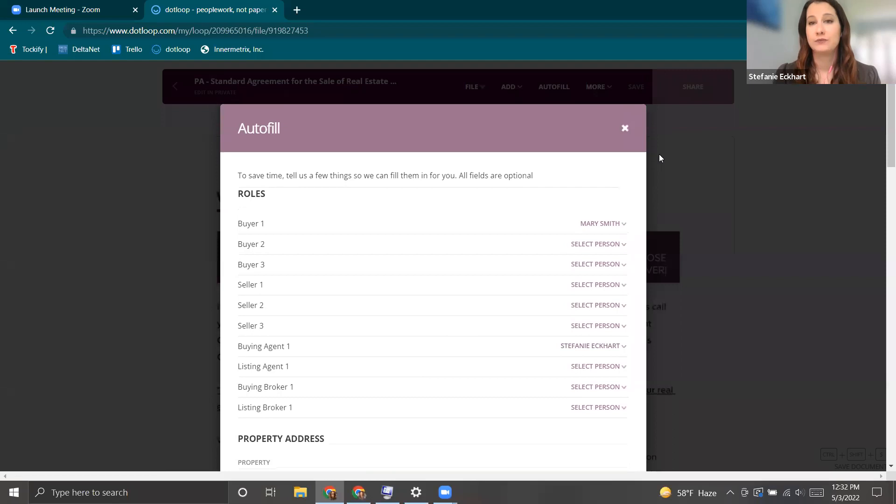
pyautogui.click(195, 102)
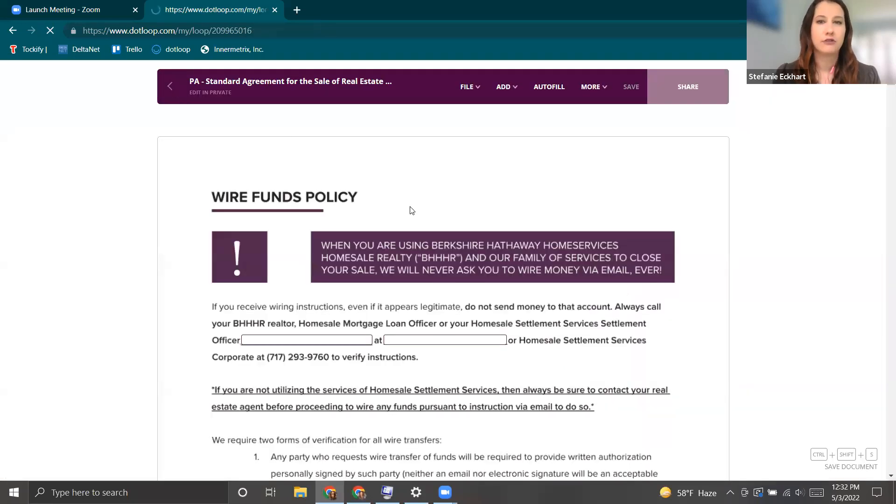
pyautogui.scroll(-3, 290, 329)
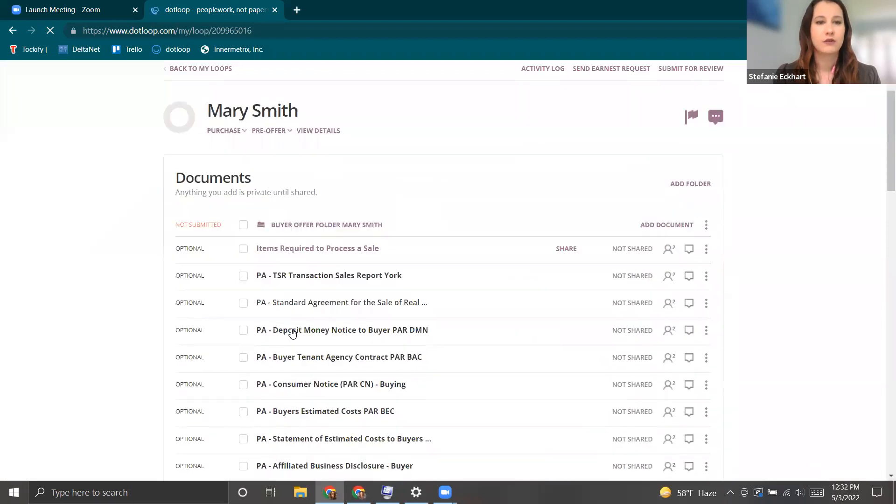
pyautogui.scroll(-2, 329, 304)
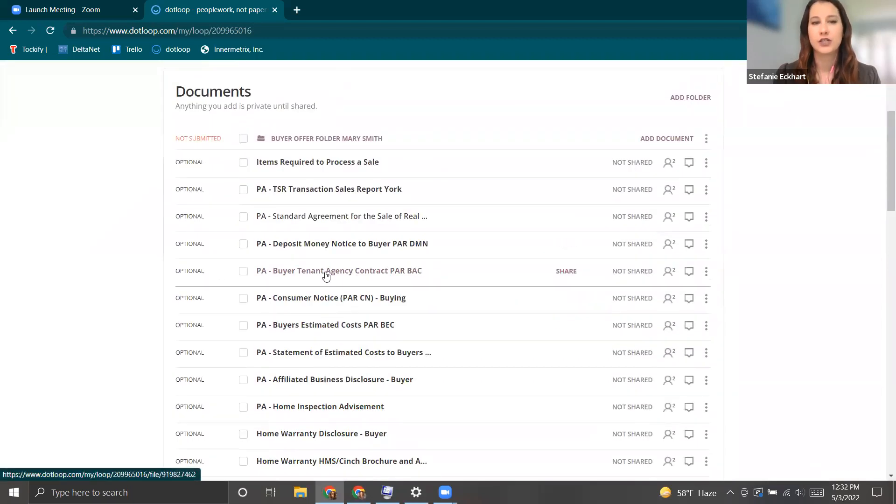
# Open the PA Buyer Tenant Agency Contract and autofill its fields from the assigned roles.
pyautogui.click(409, 274)
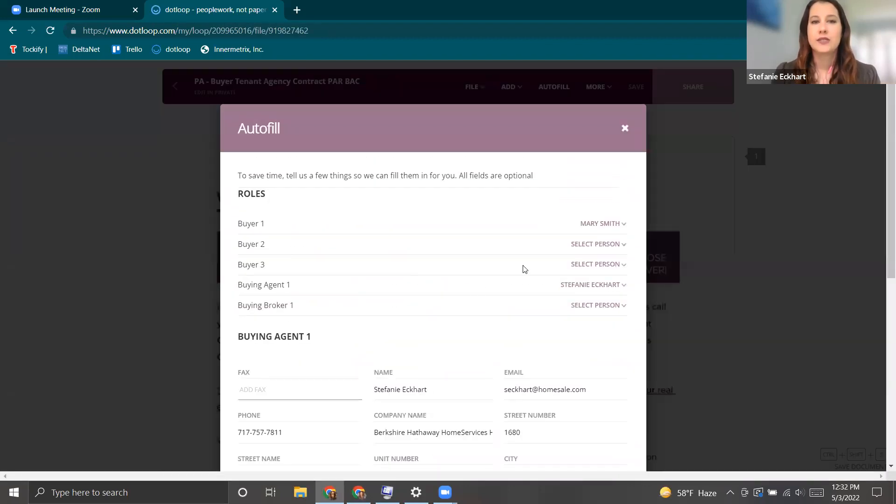
pyautogui.scroll(-2, 524, 269)
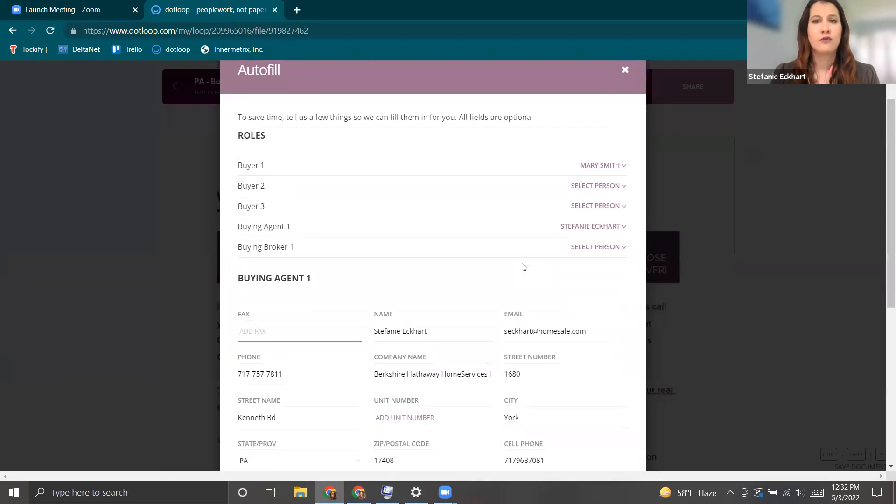
pyautogui.scroll(-3, 524, 267)
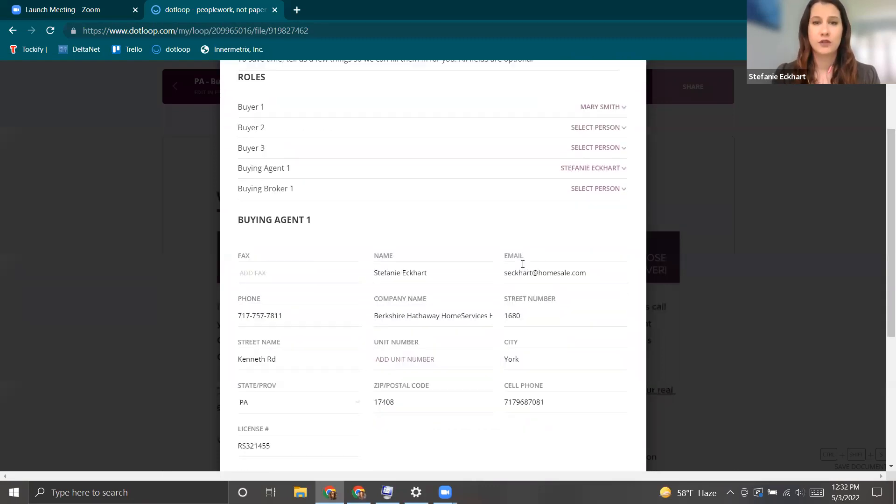
pyautogui.scroll(-1, 365, 309)
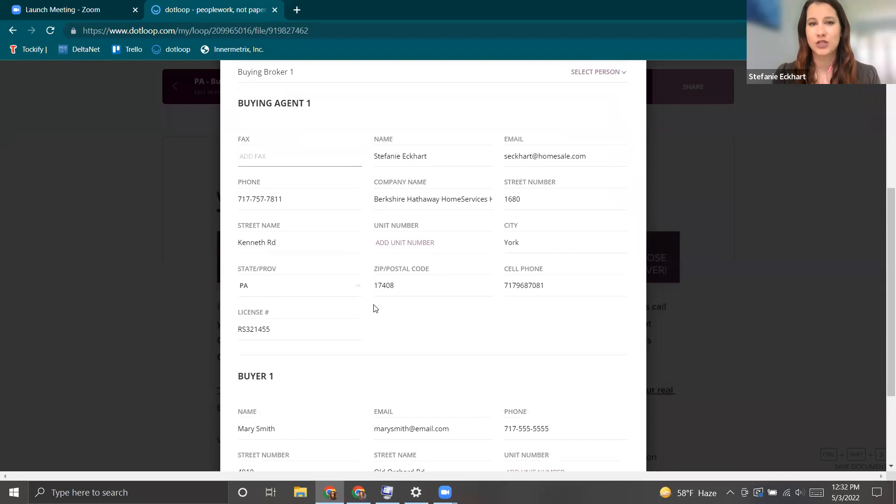
pyautogui.scroll(-3, 374, 308)
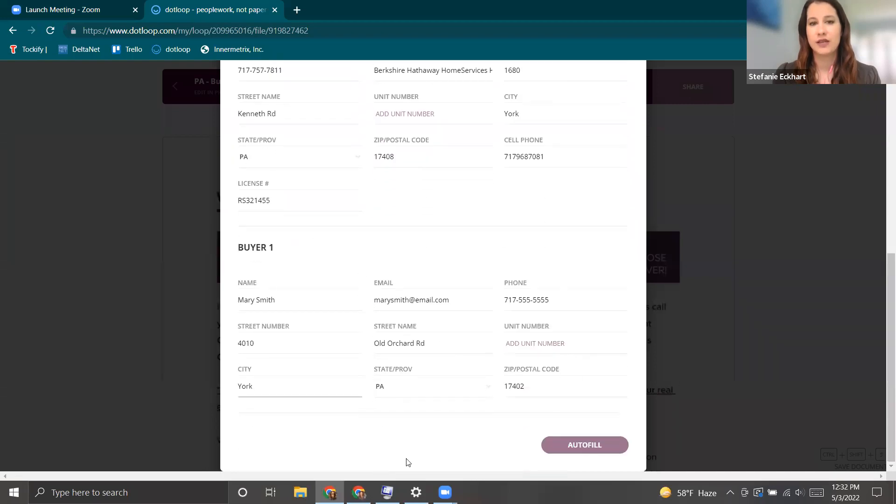
pyautogui.click(592, 445)
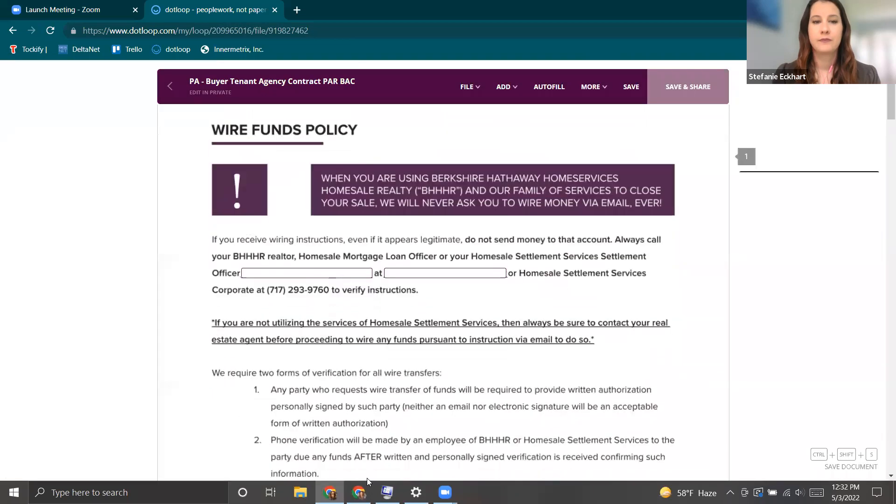
# Review the autofilled contract and save it.
pyautogui.scroll(-2, 367, 477)
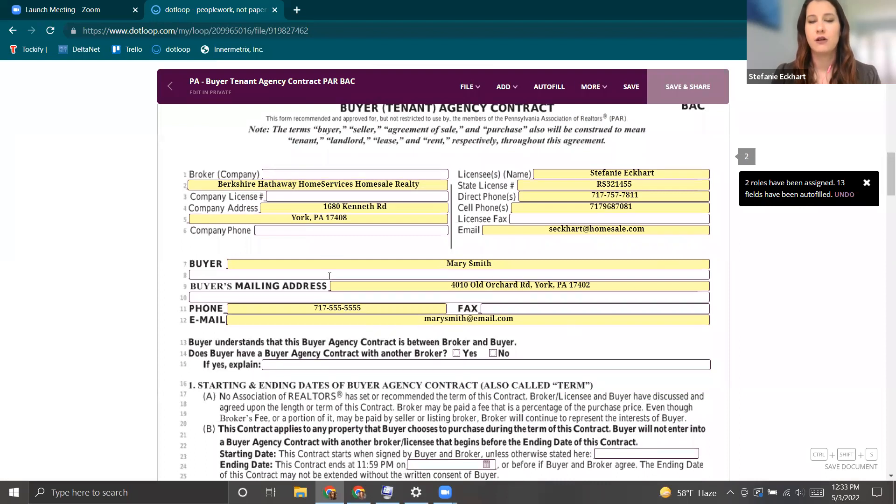
pyautogui.scroll(-1, 465, 315)
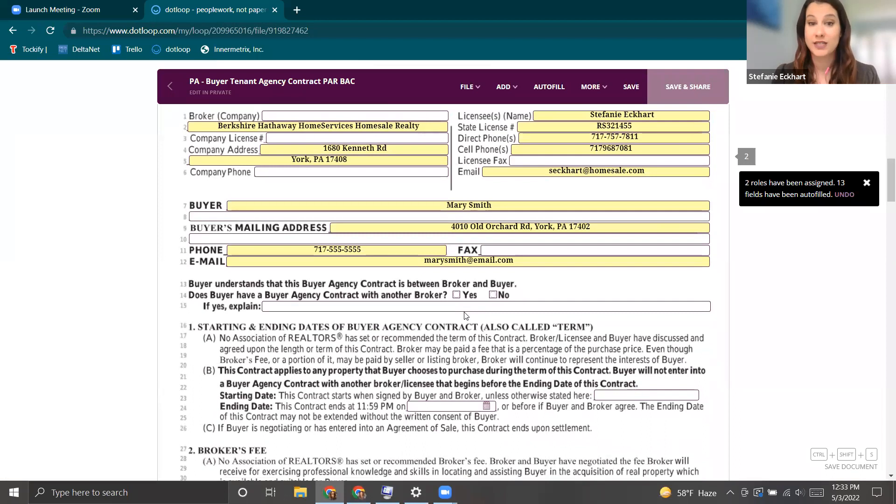
pyautogui.scroll(-3, 465, 315)
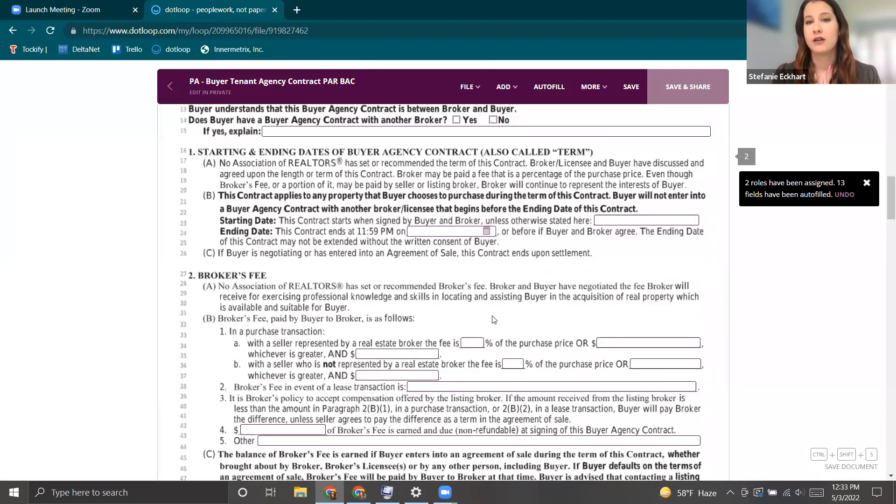
pyautogui.scroll(-1, 482, 365)
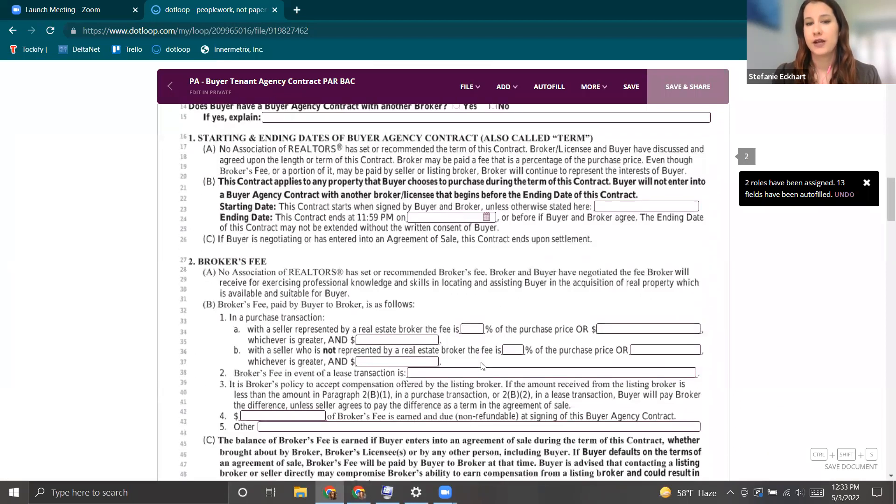
pyautogui.scroll(-3, 481, 363)
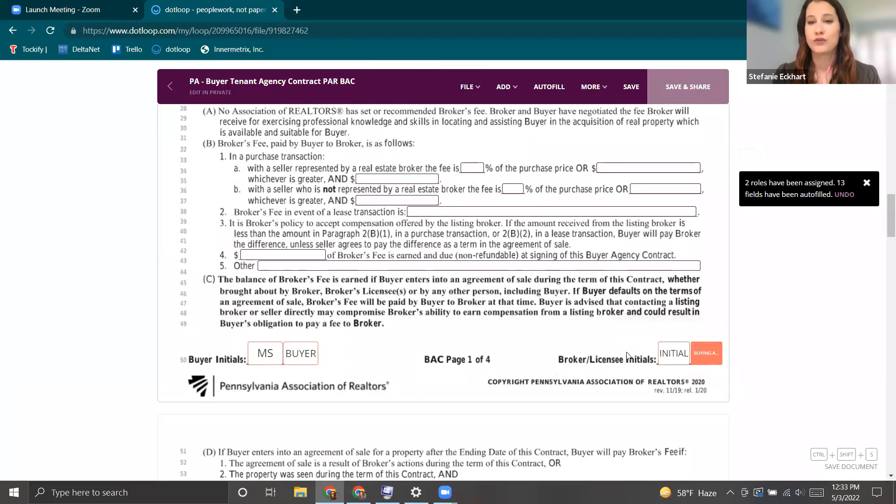
pyautogui.scroll(-5, 668, 369)
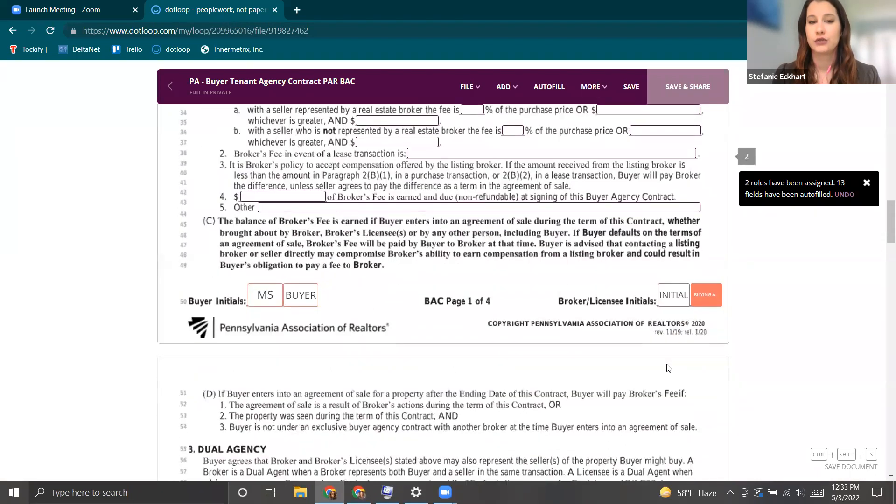
pyautogui.scroll(-3, 668, 369)
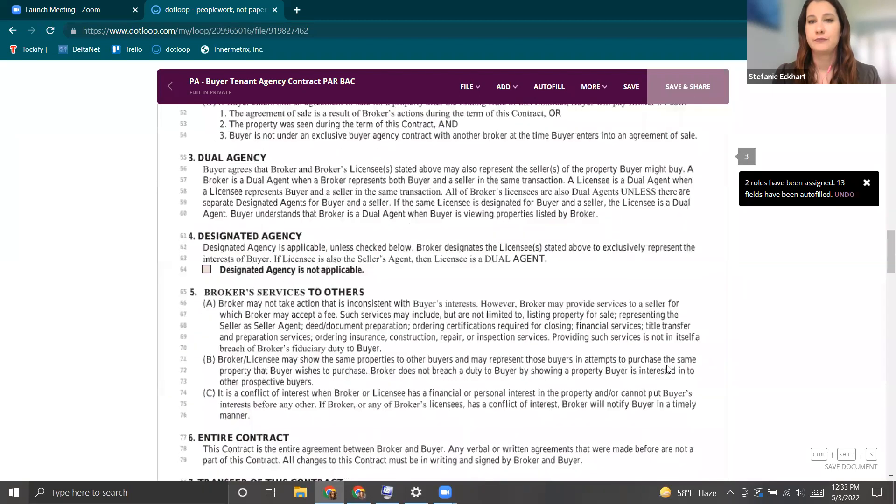
pyautogui.click(628, 89)
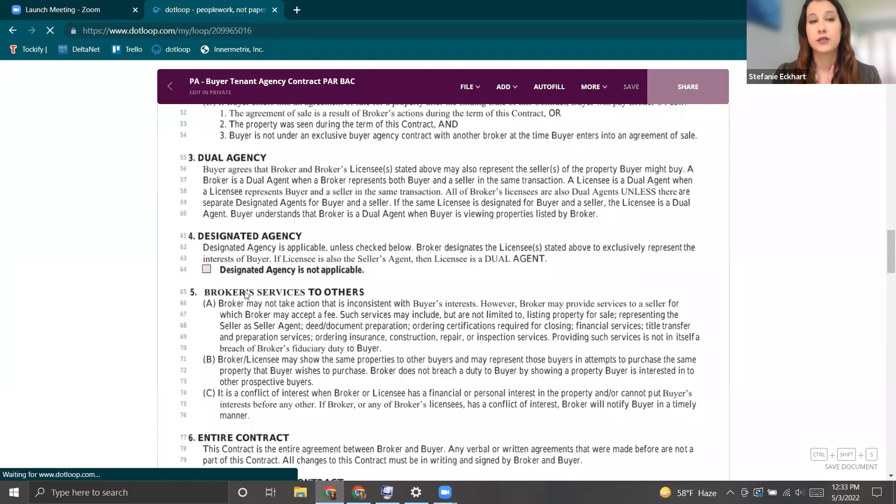
# Return to the loop's document list, leaving the Consumer Notice and Buyer Tenant Agency Contract unselected.
pyautogui.click(170, 86)
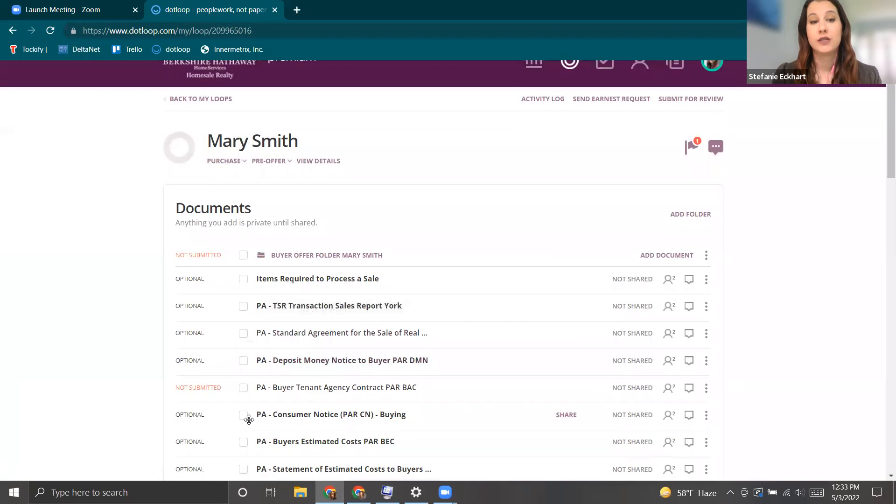
pyautogui.click(243, 415)
pyautogui.click(244, 387)
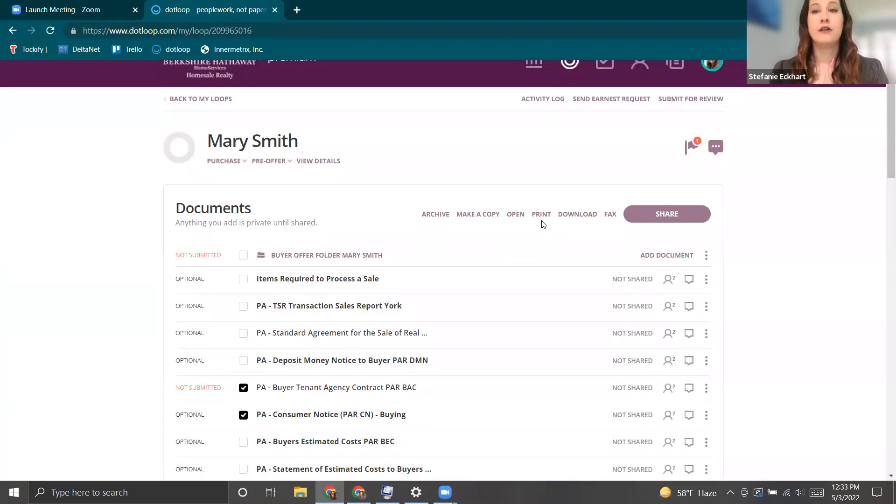
pyautogui.click(243, 387)
pyautogui.click(243, 414)
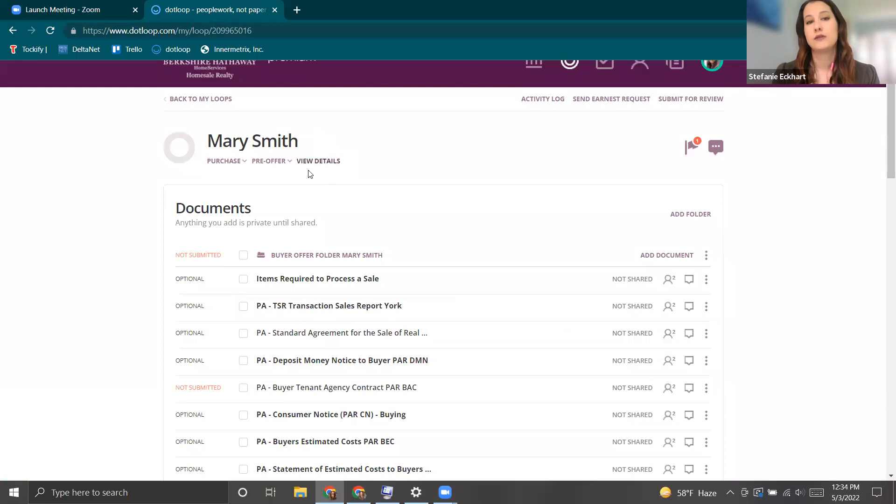
pyautogui.click(321, 161)
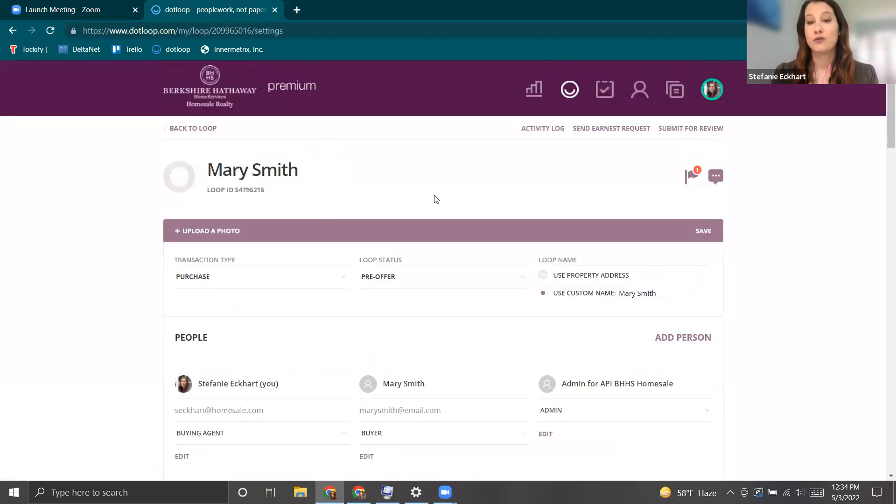
pyautogui.scroll(-1, 434, 199)
pyautogui.scroll(-5, 434, 198)
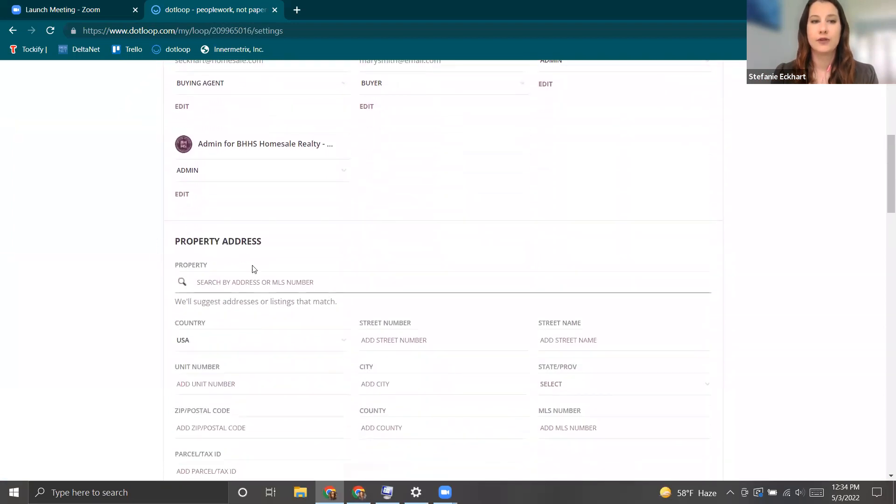
pyautogui.click(229, 283)
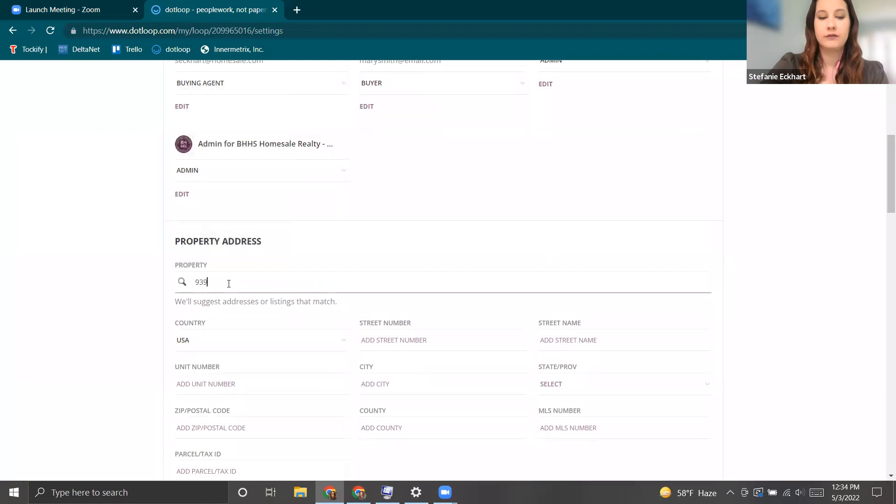
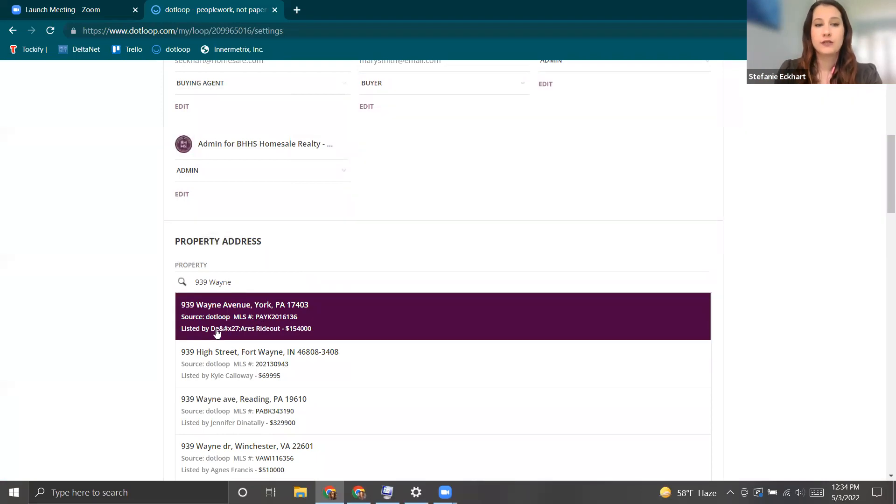
pyautogui.scroll(-1, 174, 333)
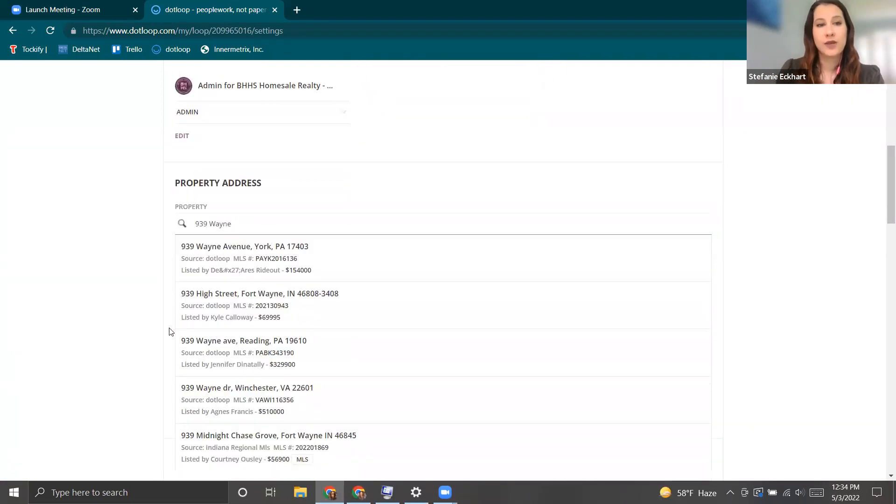
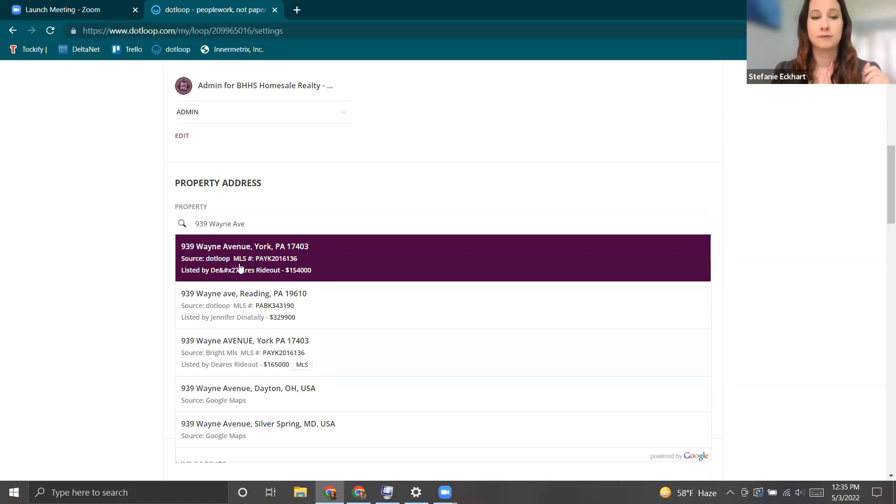
pyautogui.click(240, 265)
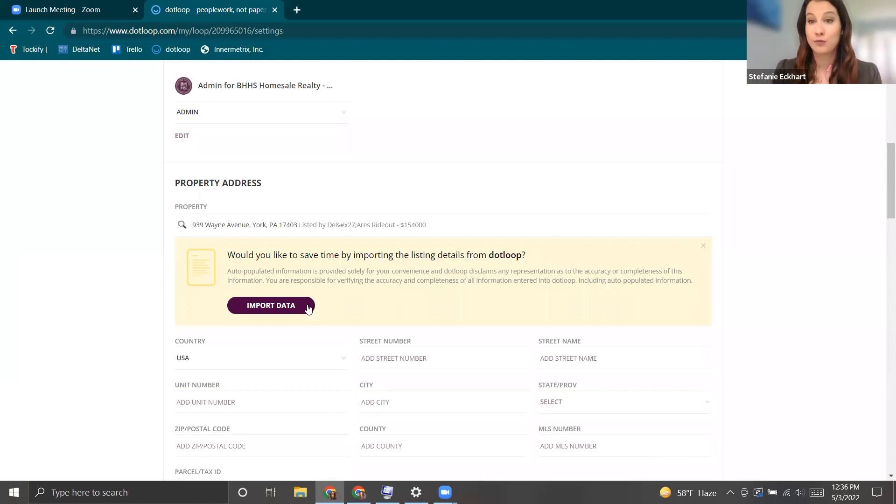
pyautogui.click(262, 308)
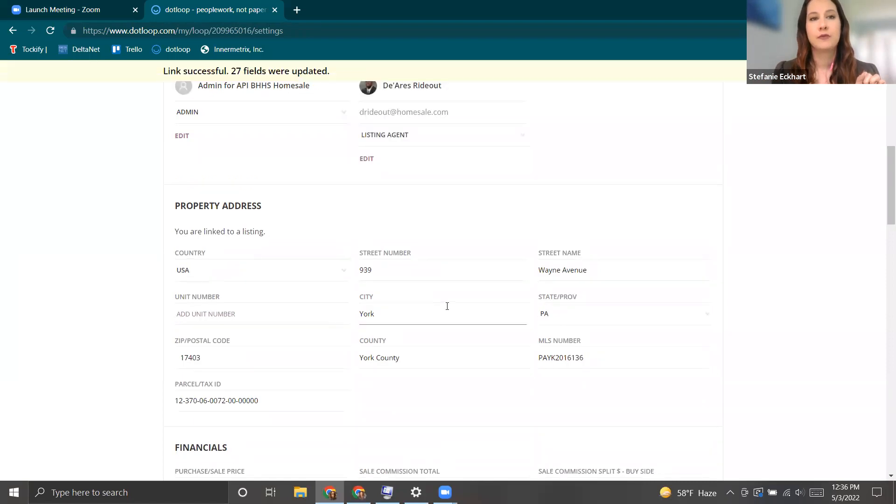
pyautogui.scroll(1, 447, 306)
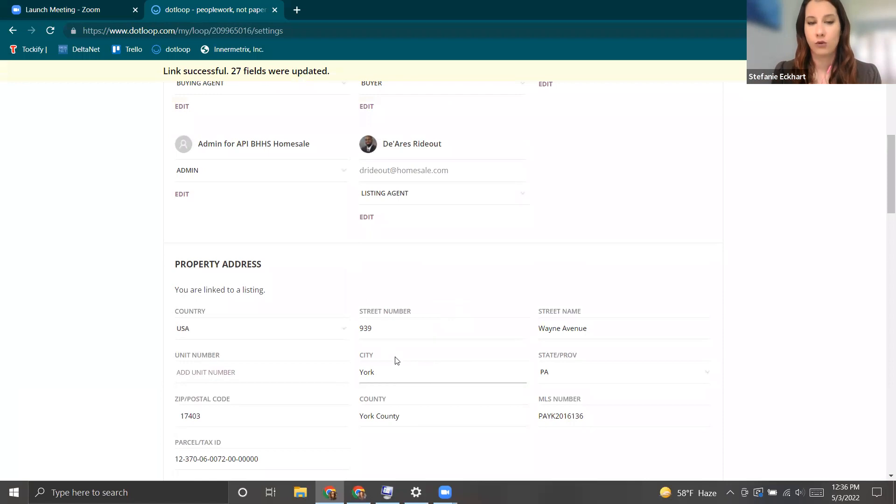
pyautogui.scroll(-4, 396, 360)
pyautogui.scroll(4, 396, 360)
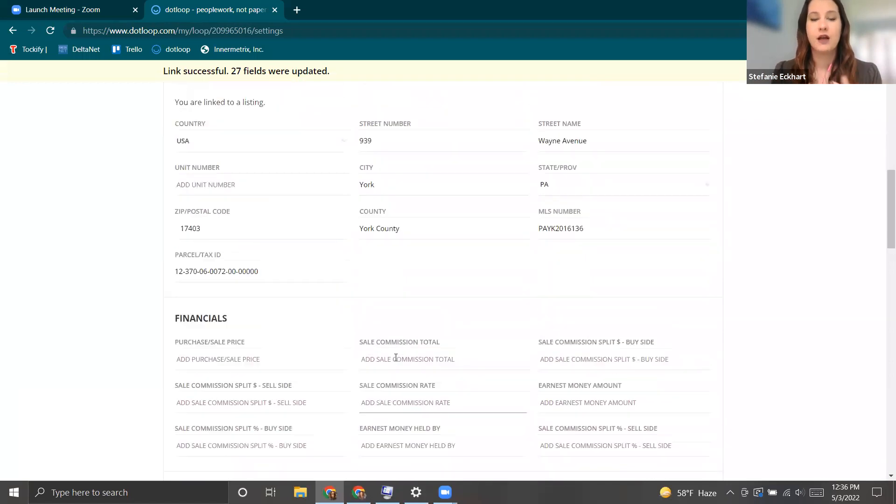
pyautogui.scroll(2, 396, 359)
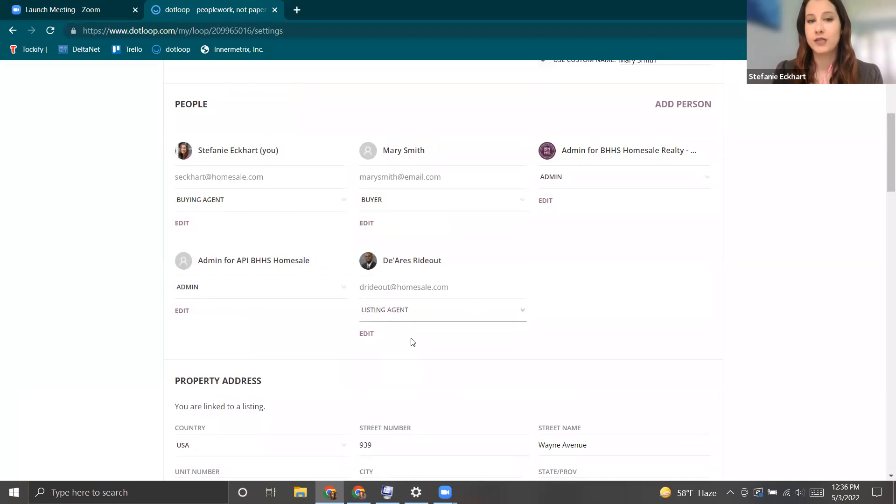
pyautogui.scroll(1, 410, 342)
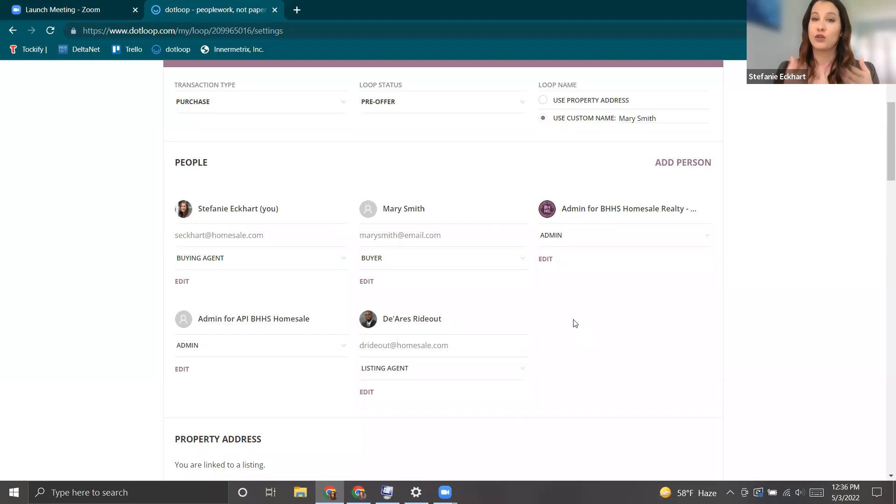
# Add the seller's full name as a new loop person with the Seller role.
pyautogui.click(681, 163)
pyautogui.write('Jan')
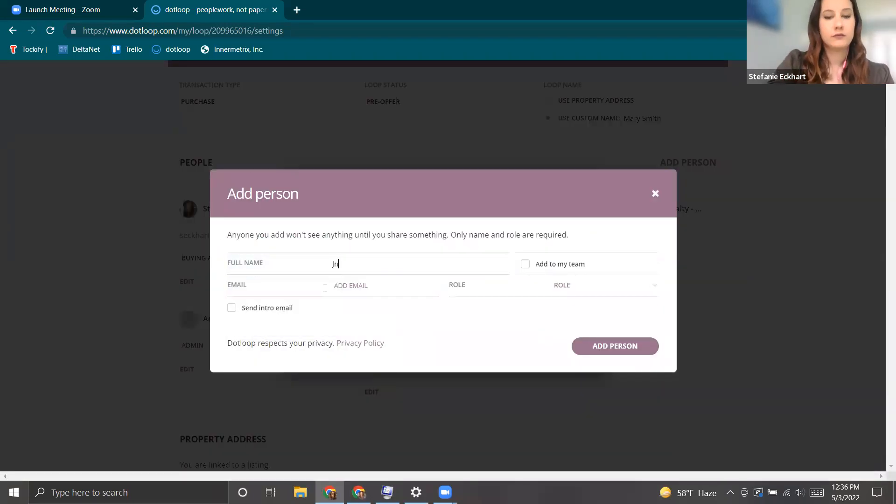
pyautogui.write('e Doe')
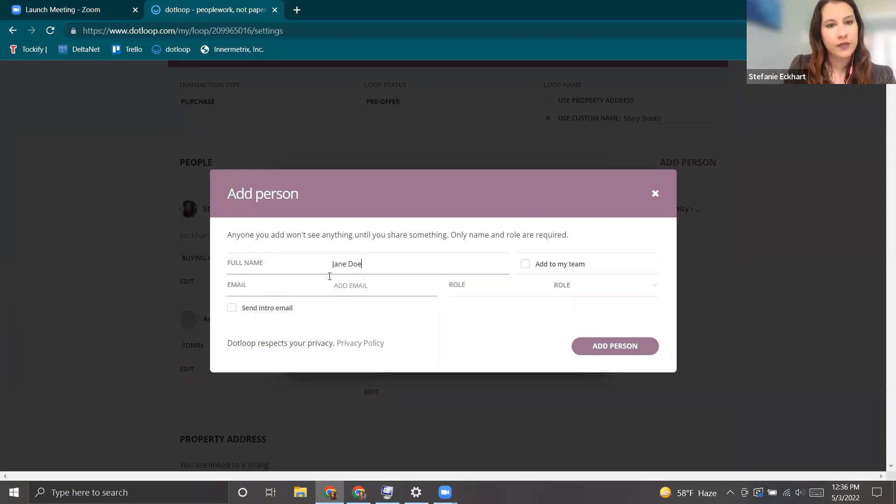
pyautogui.press('Tab')
pyautogui.click(387, 247)
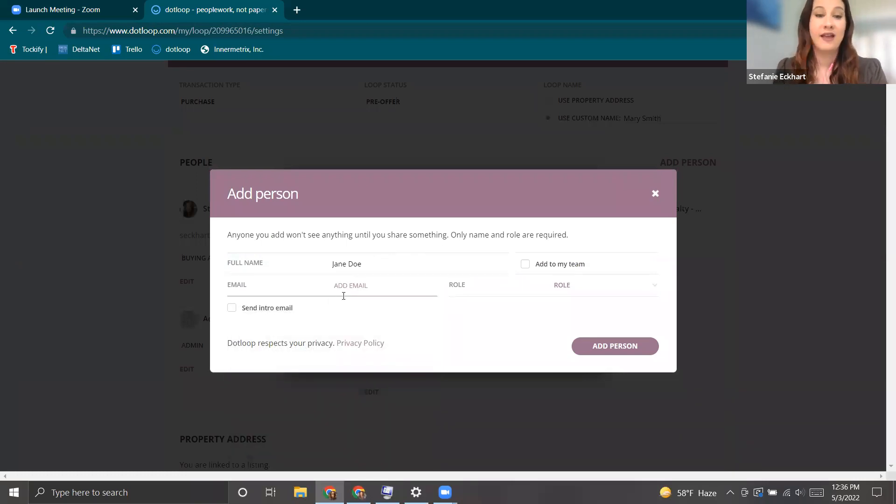
pyautogui.click(556, 291)
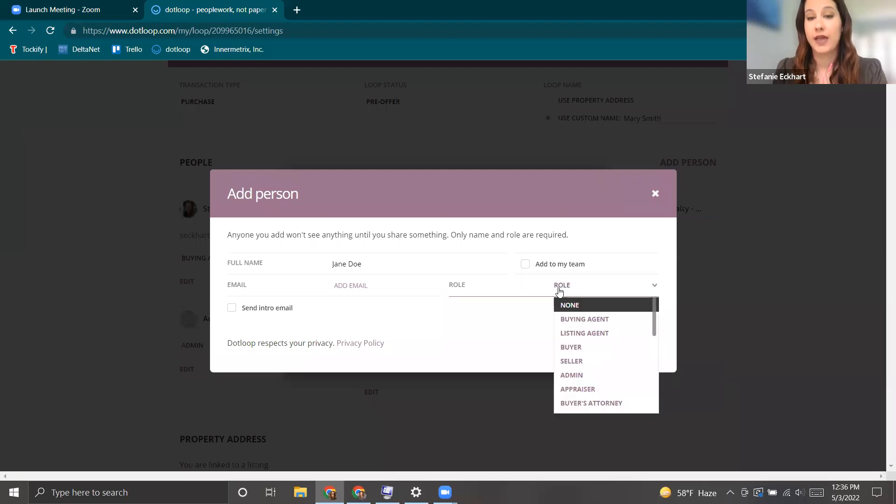
pyautogui.click(570, 361)
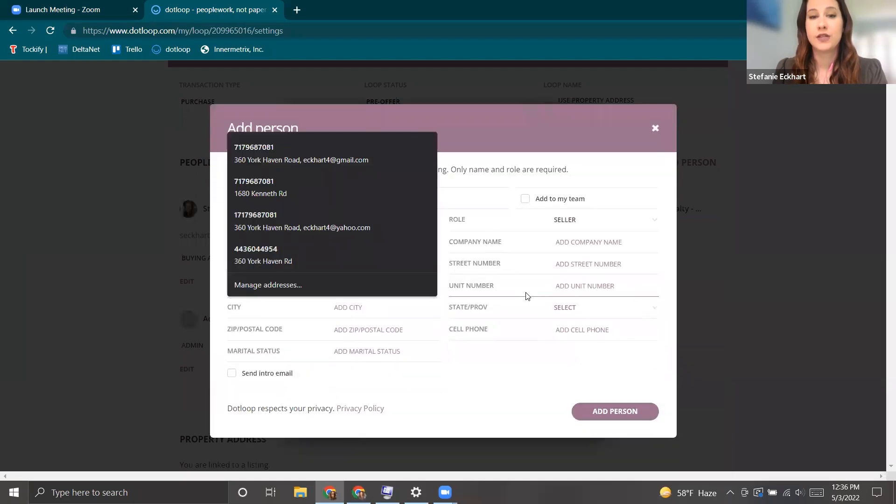
pyautogui.click(561, 269)
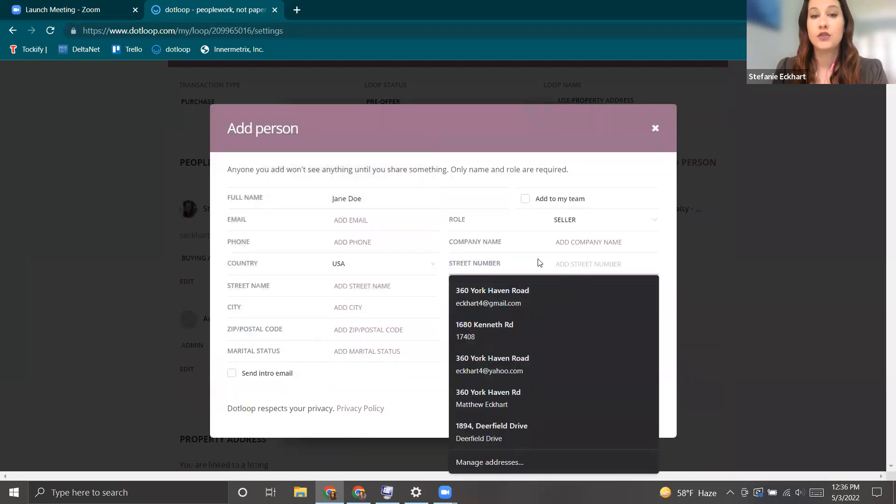
pyautogui.click(419, 395)
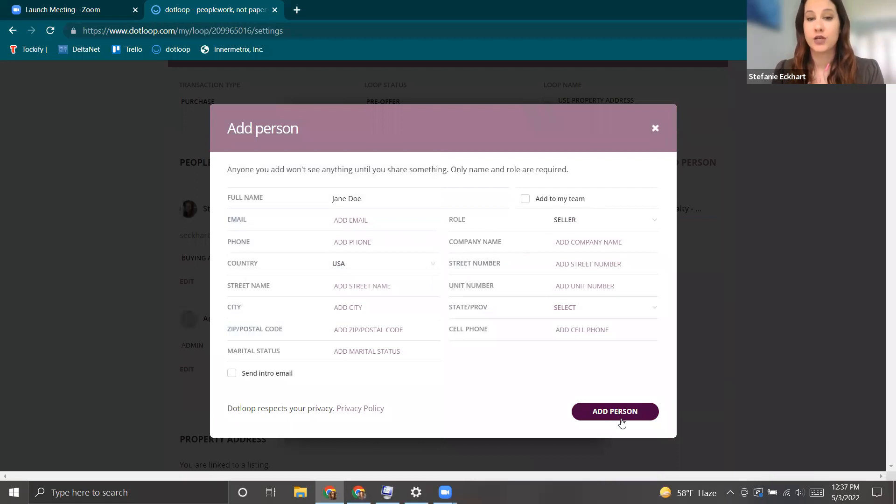
pyautogui.click(616, 411)
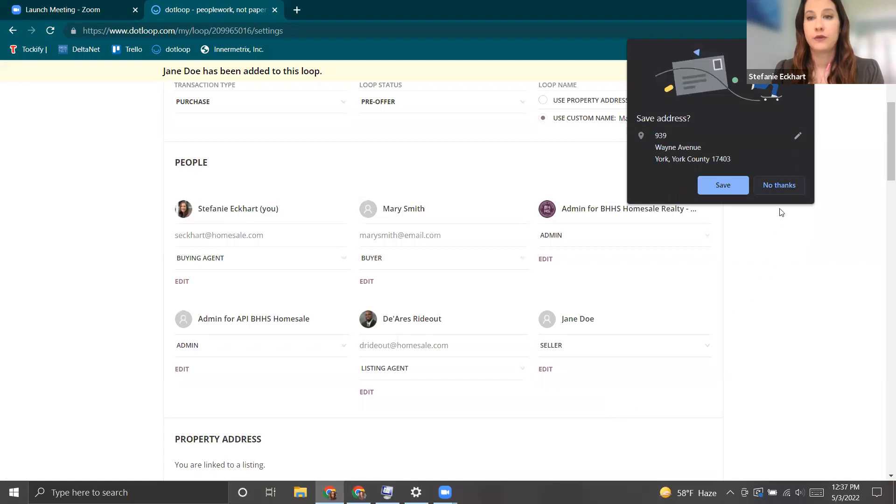
pyautogui.click(779, 185)
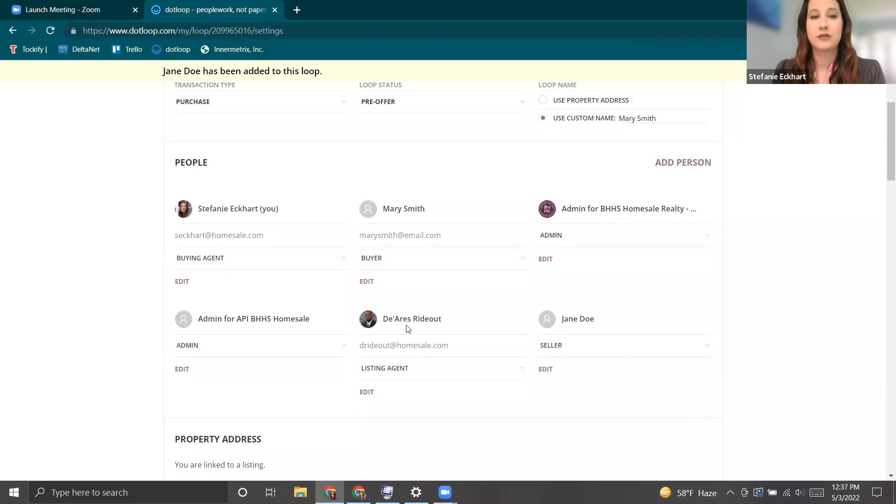
# Save the loop settings with the newly added seller, then select the loop name text.
pyautogui.scroll(-1, 407, 411)
pyautogui.scroll(-10, 407, 411)
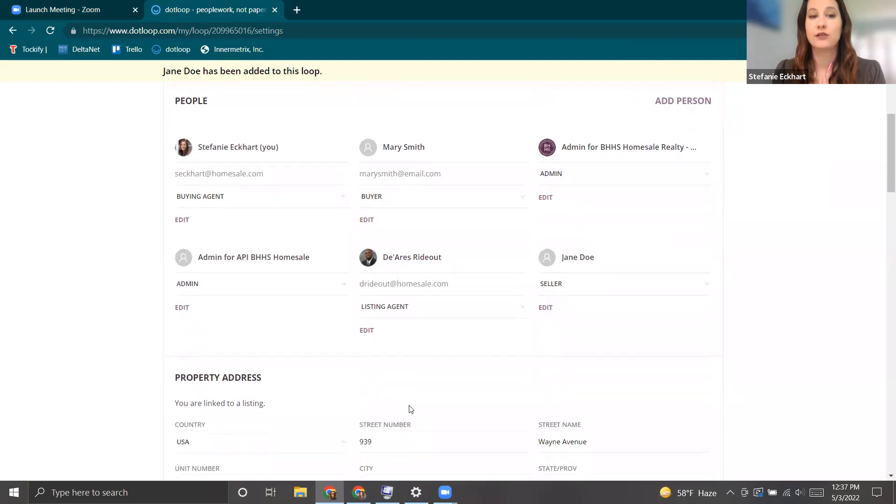
pyautogui.scroll(-1, 275, 380)
pyautogui.scroll(-6, 280, 381)
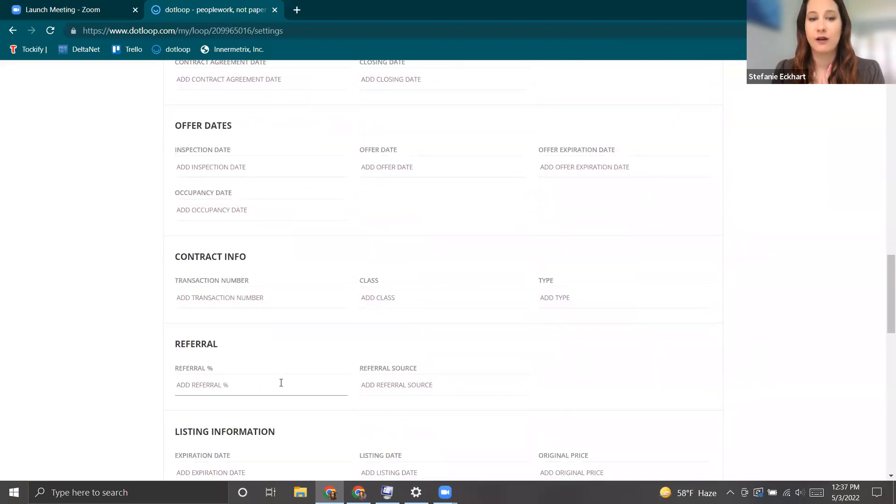
pyautogui.scroll(10, 625, 402)
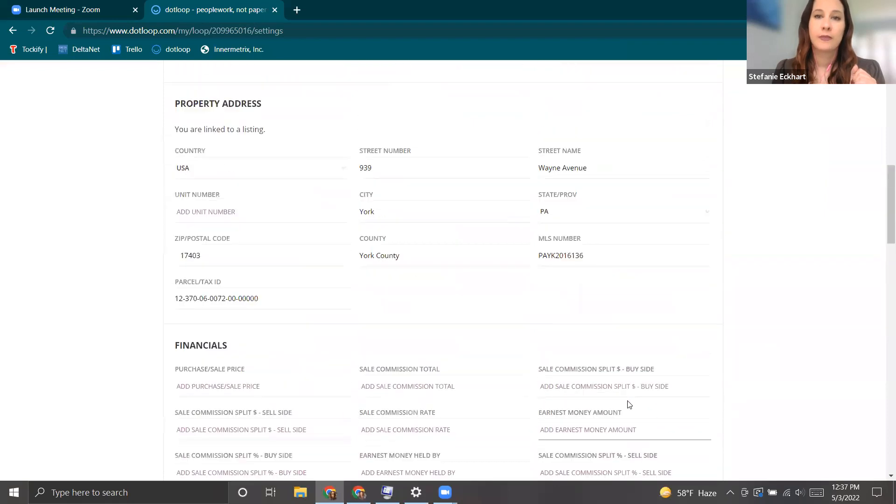
pyautogui.scroll(11, 630, 404)
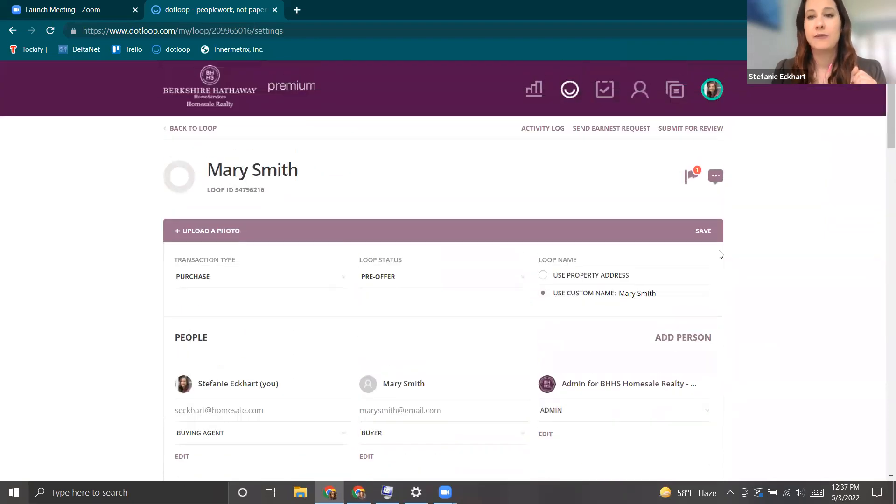
pyautogui.click(705, 234)
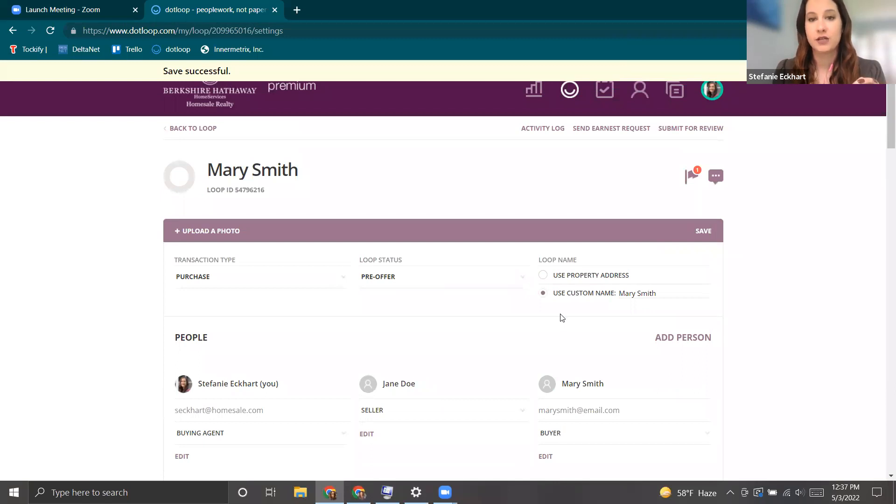
pyautogui.moveTo(537, 260); pyautogui.dragTo(581, 261)
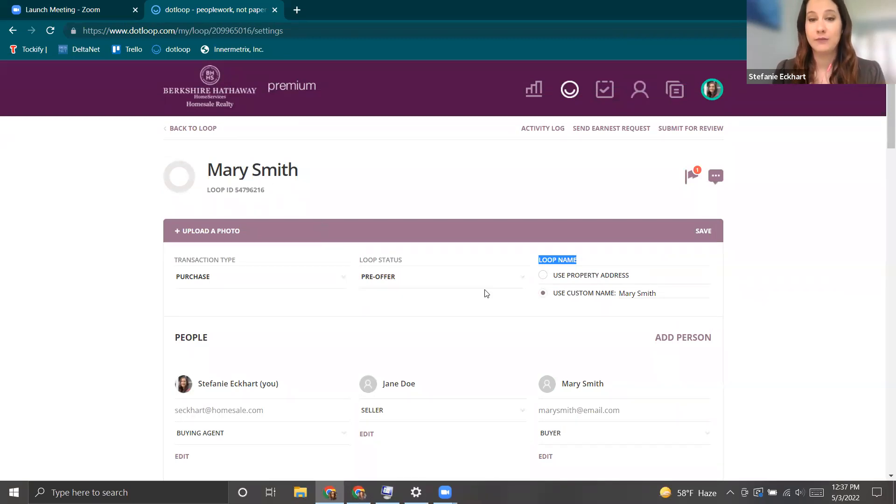
pyautogui.click(543, 275)
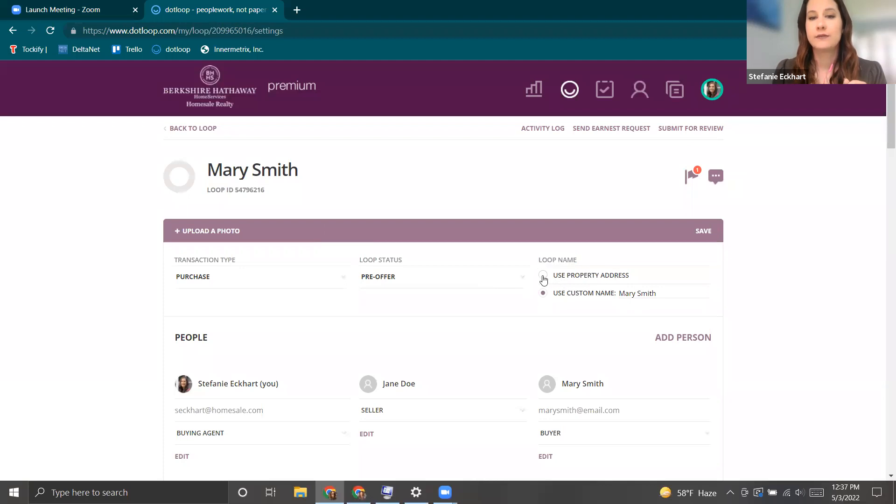
pyautogui.click(703, 231)
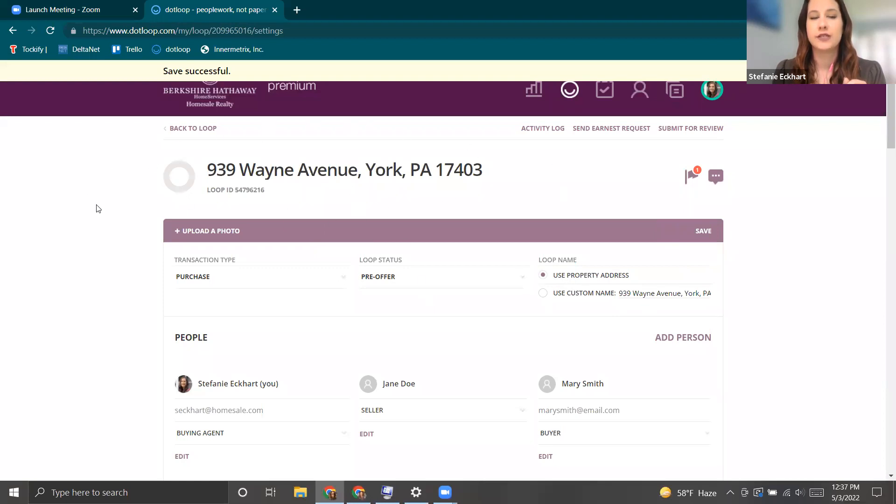
pyautogui.click(180, 132)
pyautogui.scroll(-3, 657, 384)
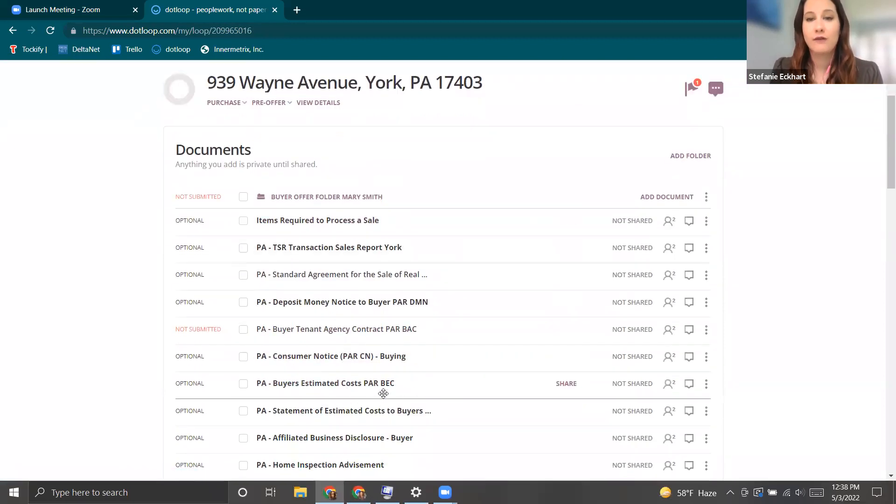
pyautogui.scroll(1, 475, 378)
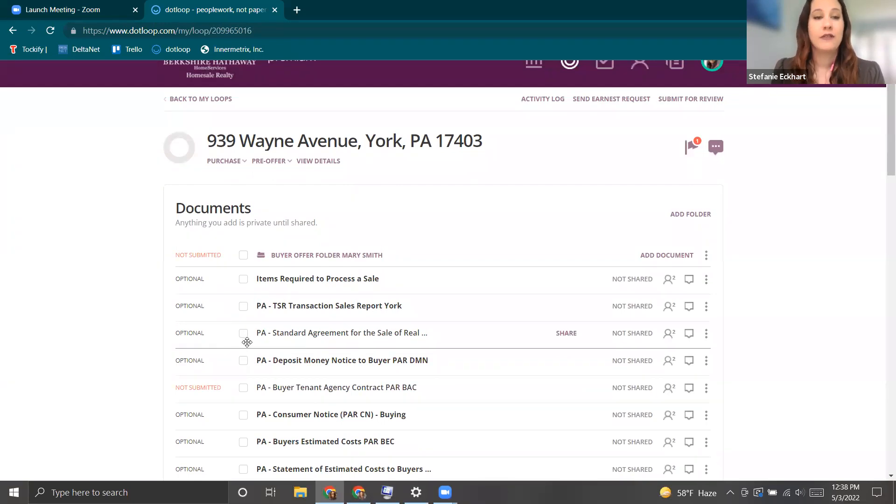
# Select the Standard Agreement, Deposit Money Notice and Buyer Tenant Agency Contract and begin sharing them.
pyautogui.click(244, 335)
pyautogui.click(243, 362)
pyautogui.click(243, 388)
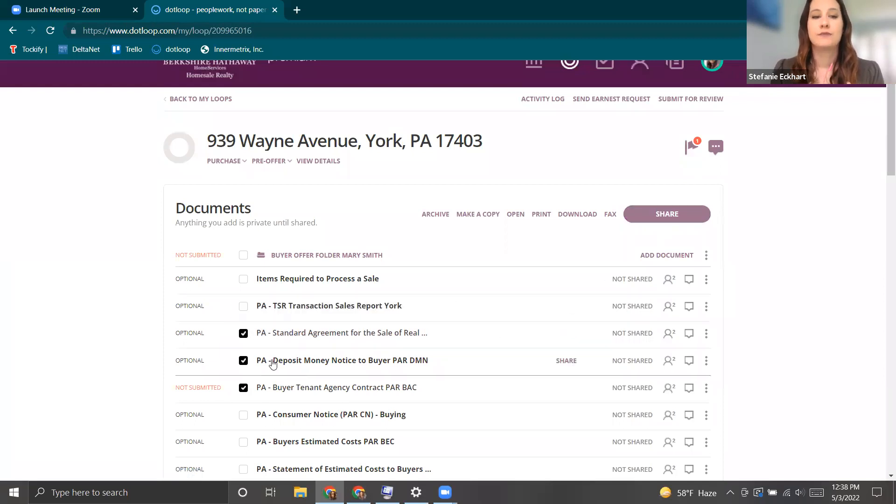
pyautogui.click(659, 216)
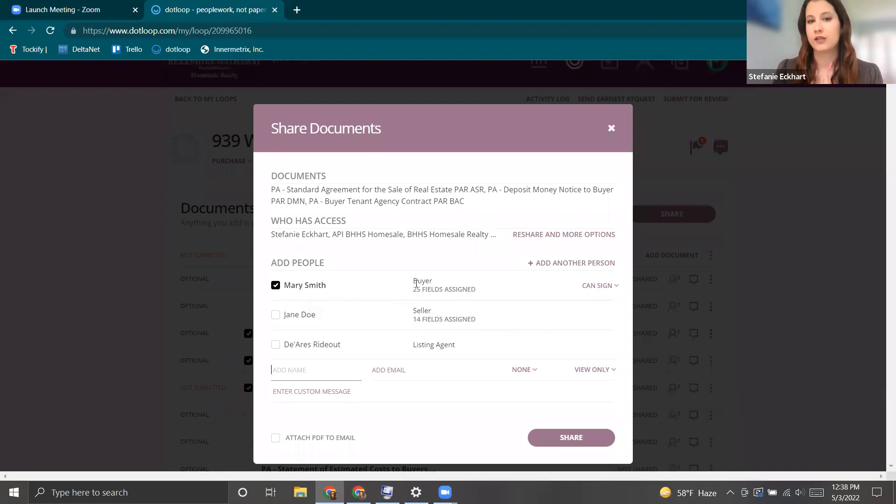
# Show the buyer's access-level options from the Can Sign dropdown.
pyautogui.click(605, 287)
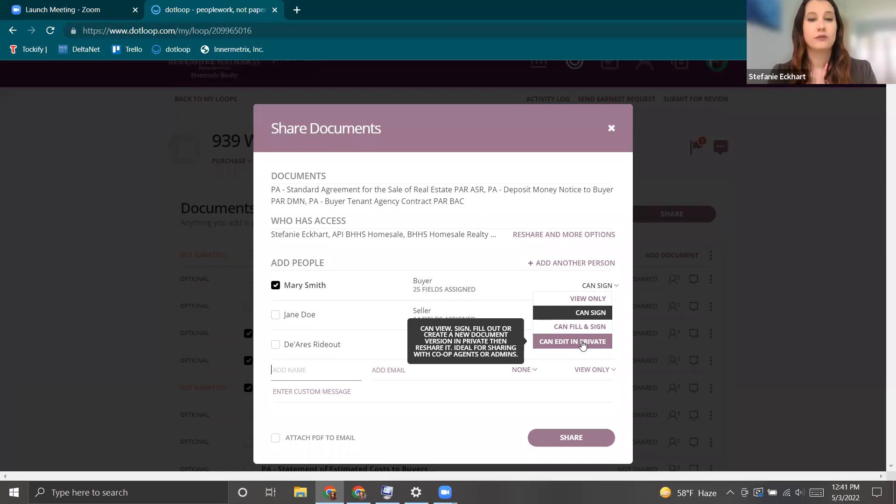
# Keep Can Sign, add a message asking the buyer to sign, attach PDFs, then close without sharing.
pyautogui.click(548, 283)
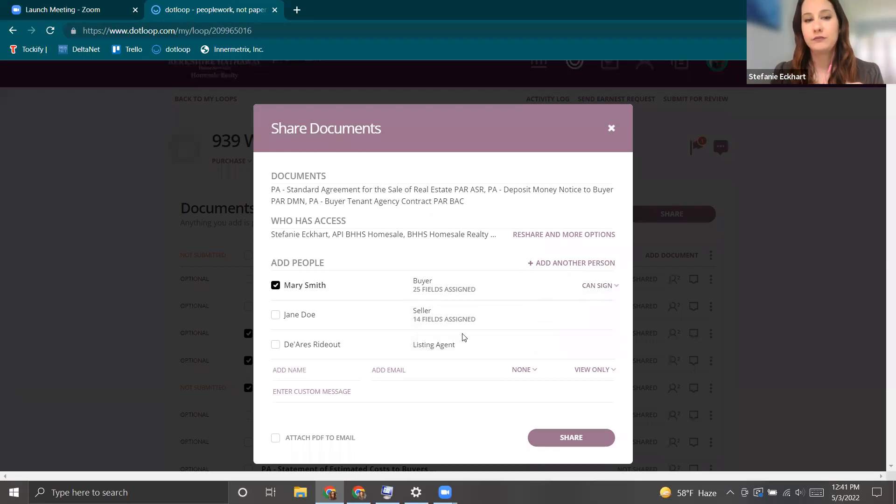
pyautogui.click(313, 394)
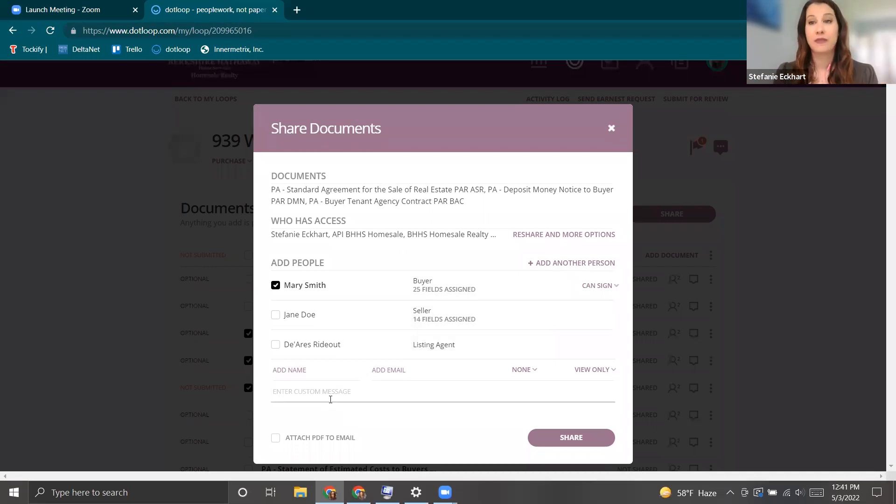
pyautogui.write("Hey Mary here's our offer. please sign.")
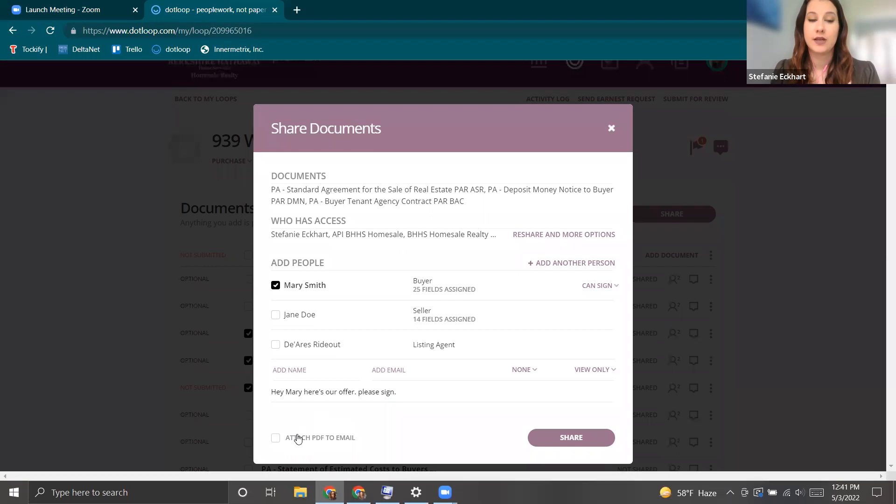
pyautogui.click(275, 438)
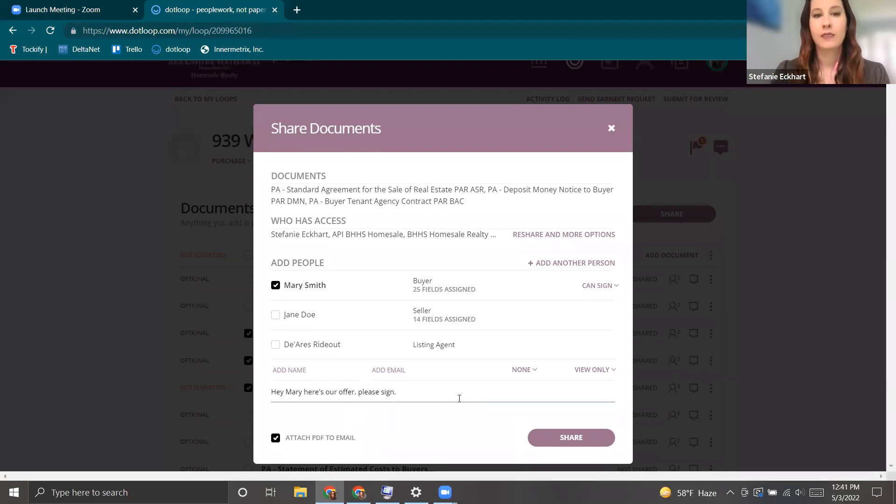
pyautogui.click(611, 128)
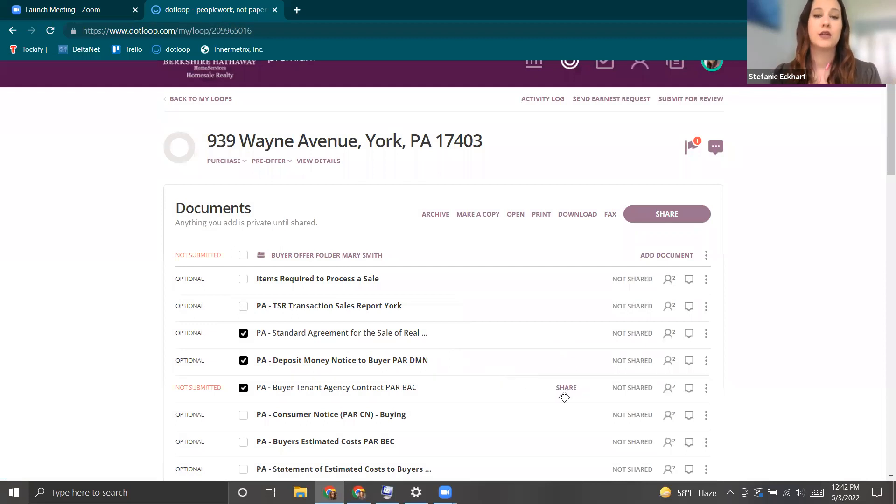
pyautogui.scroll(-2, 562, 402)
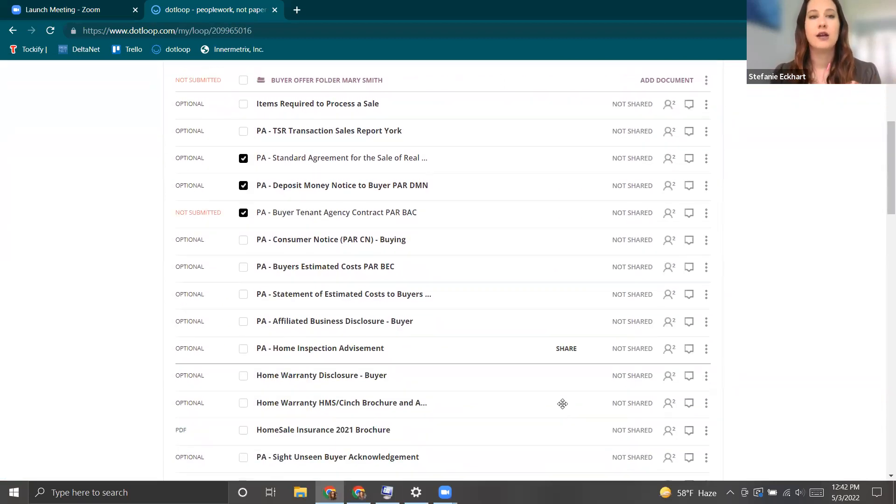
pyautogui.scroll(1, 570, 393)
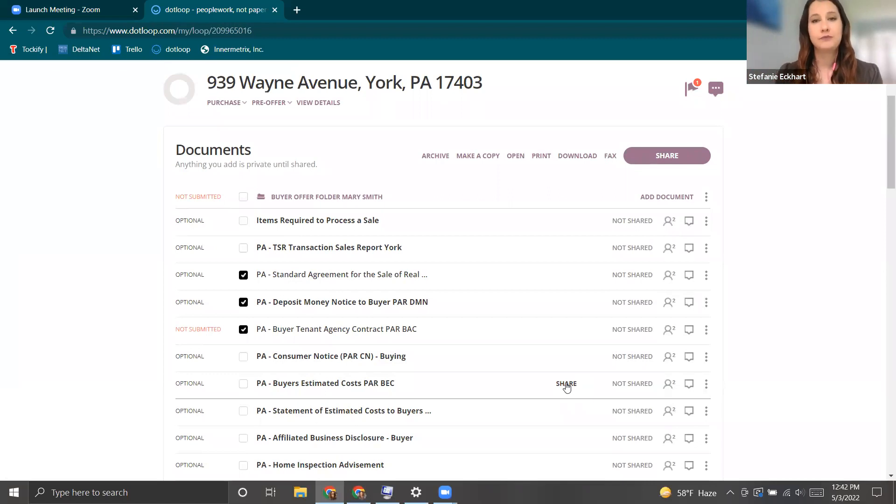
pyautogui.scroll(2, 509, 241)
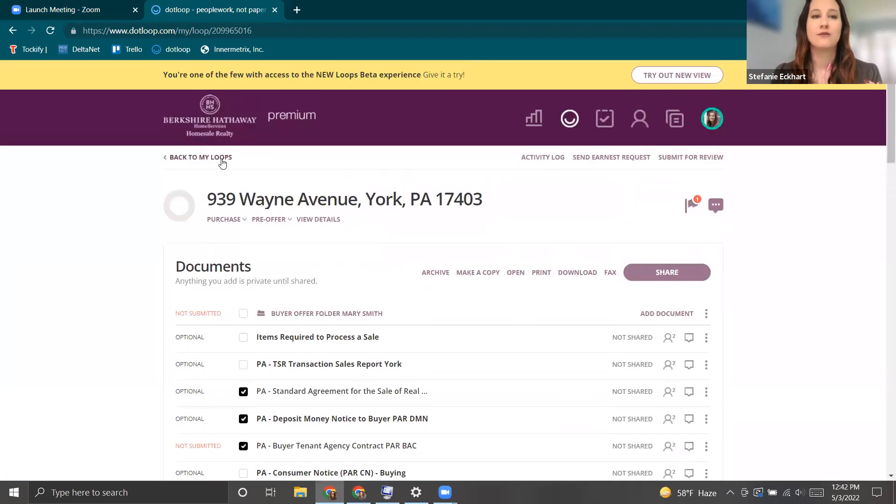
pyautogui.click(222, 159)
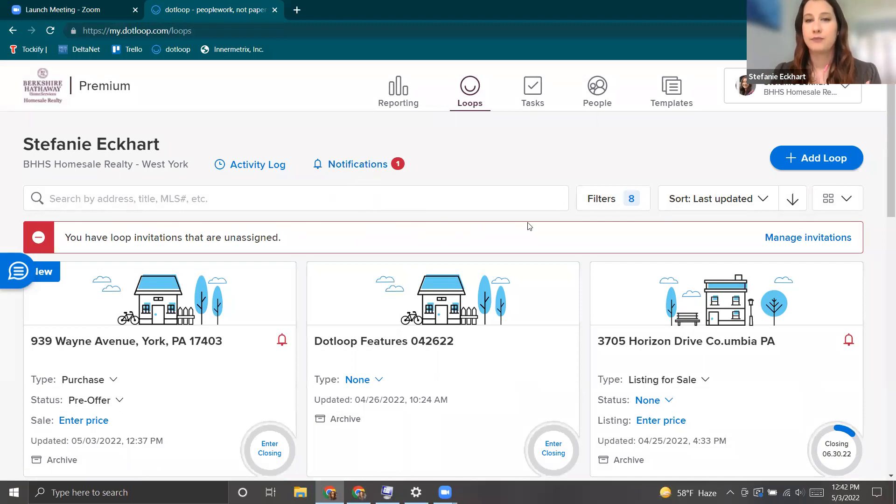
pyautogui.click(785, 170)
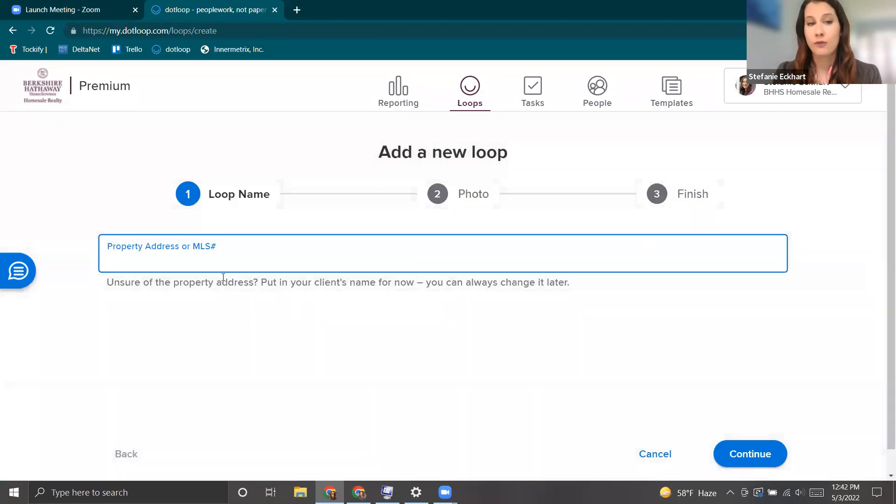
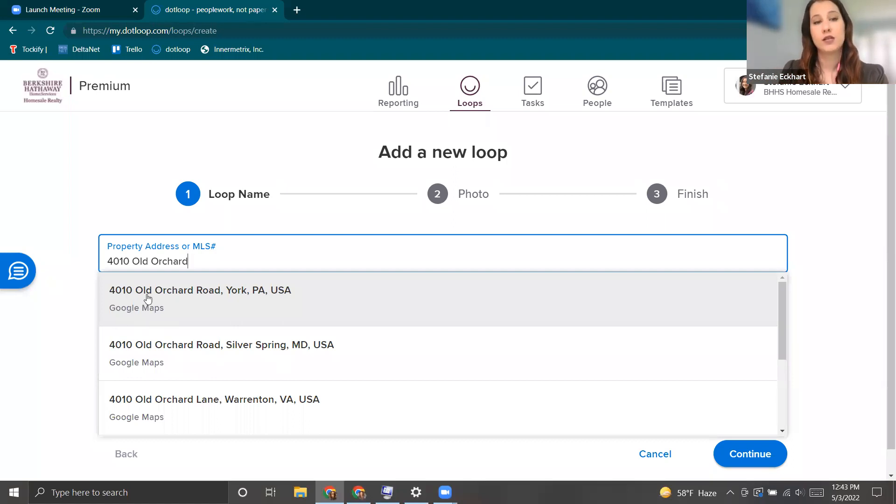
pyautogui.click(188, 315)
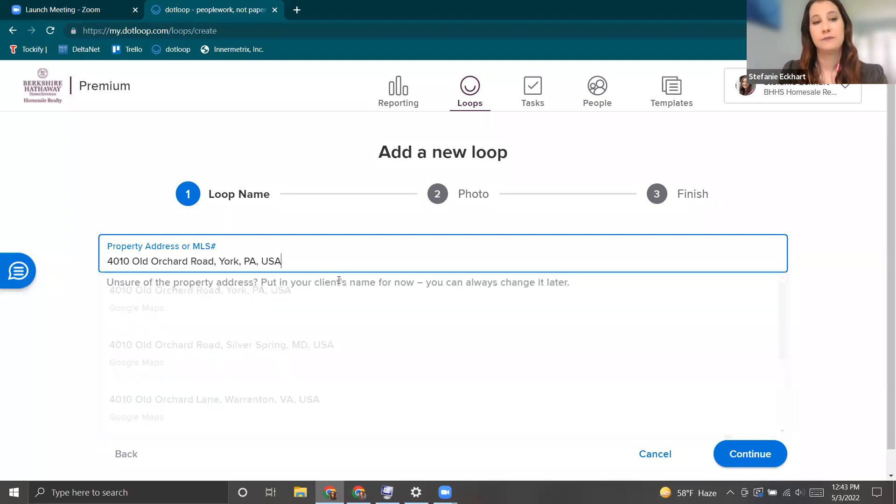
pyautogui.click(747, 462)
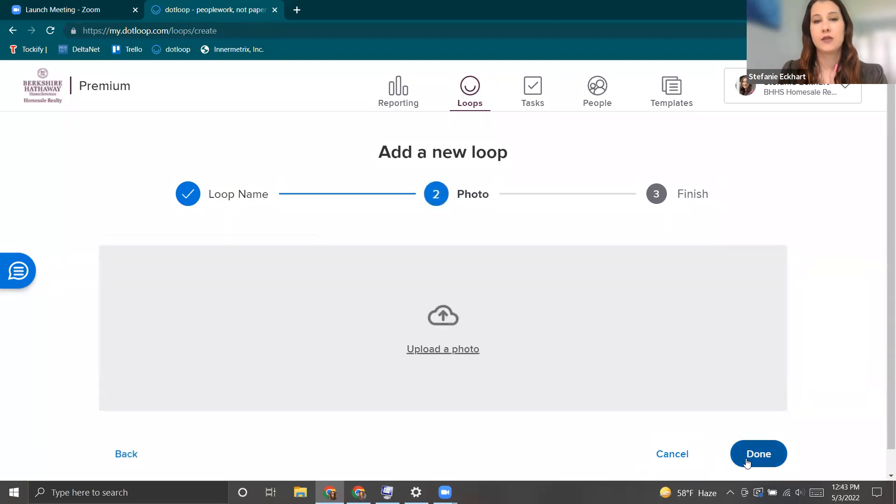
pyautogui.click(748, 463)
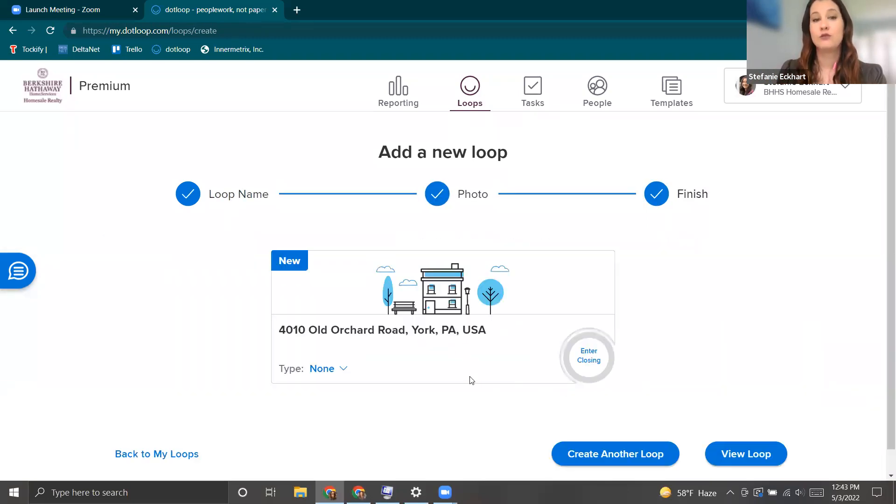
pyautogui.click(751, 454)
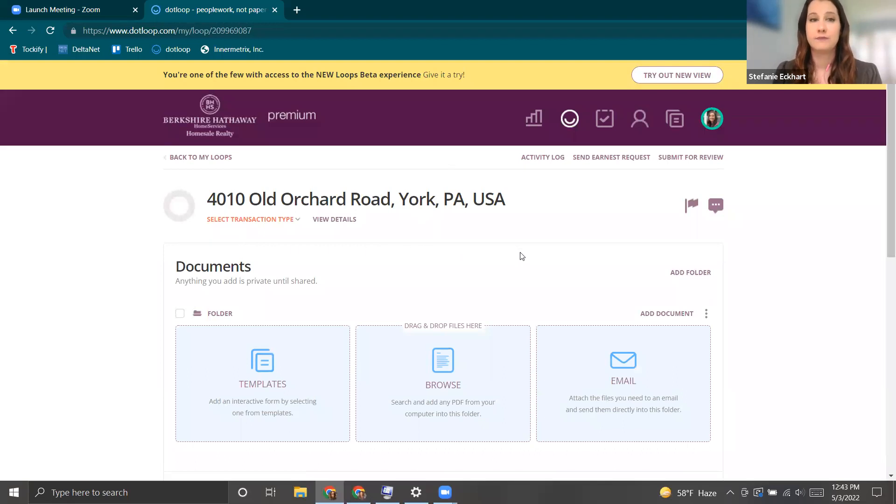
pyautogui.click(178, 157)
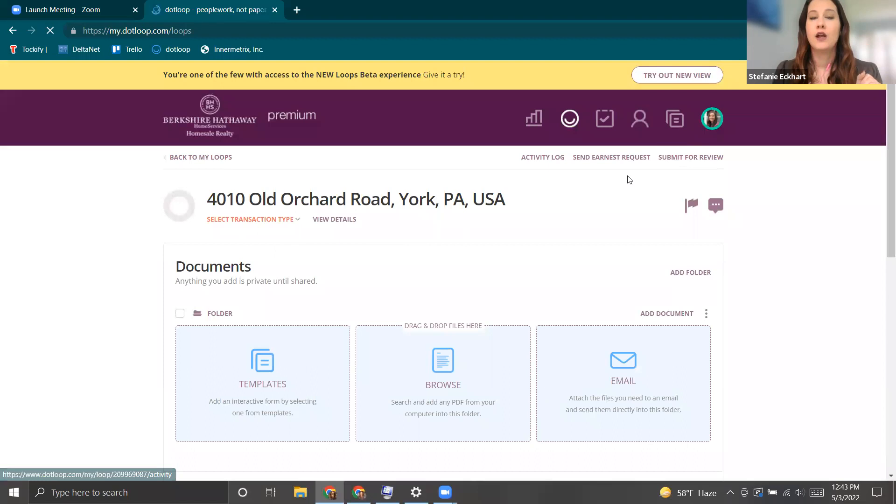